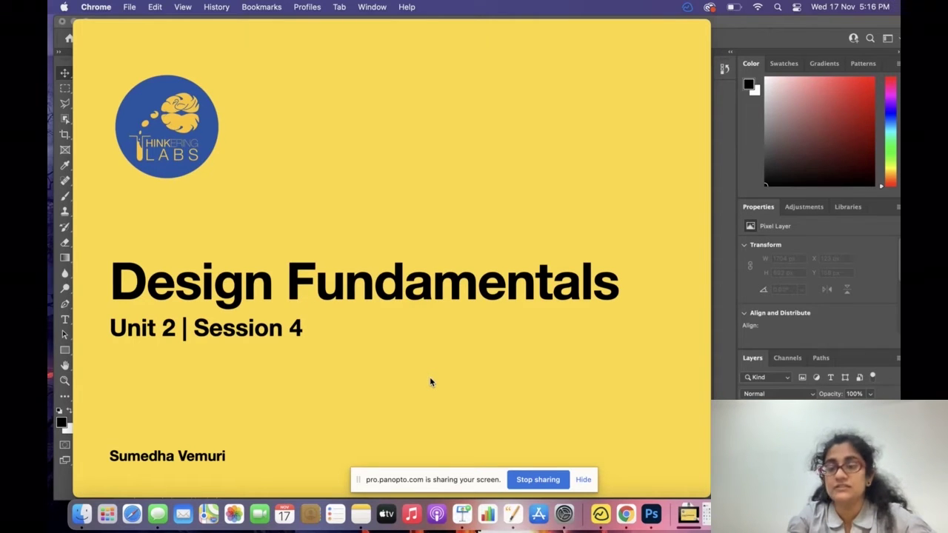
# Advance from the Design Fundamentals title to the 'How better can they be represented?' slide.
pyautogui.click(430, 378)
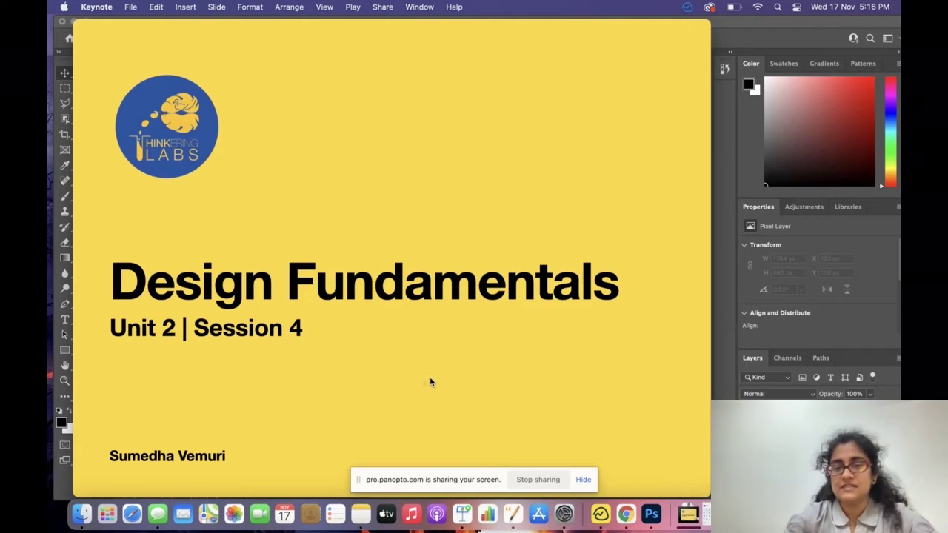
pyautogui.click(502, 350)
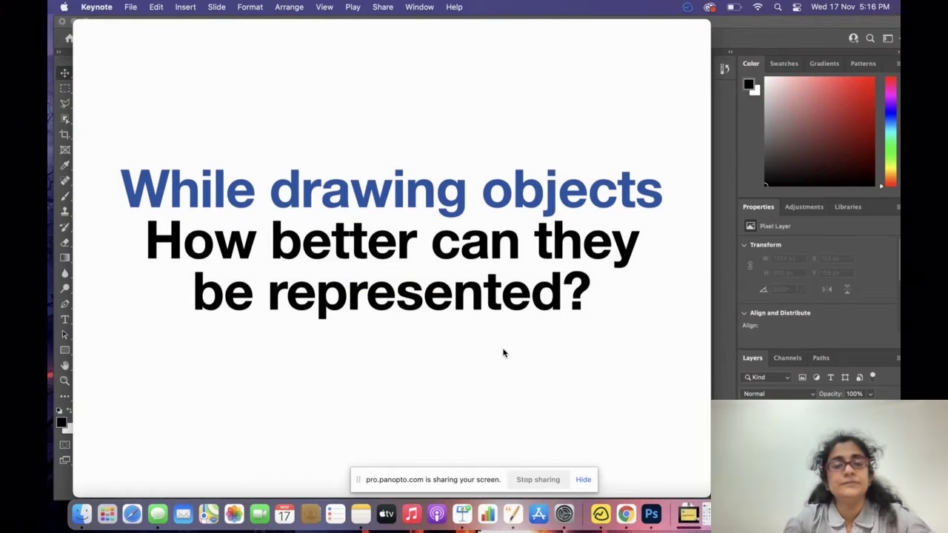
# Reveal the answer line, then the grey box, its face labels and the beaker inside it.
pyautogui.click(503, 352)
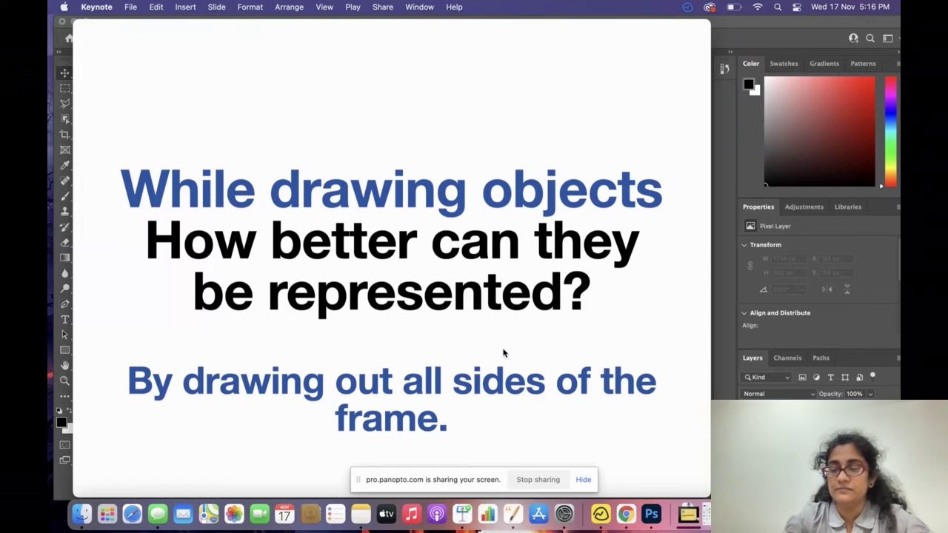
pyautogui.click(503, 352)
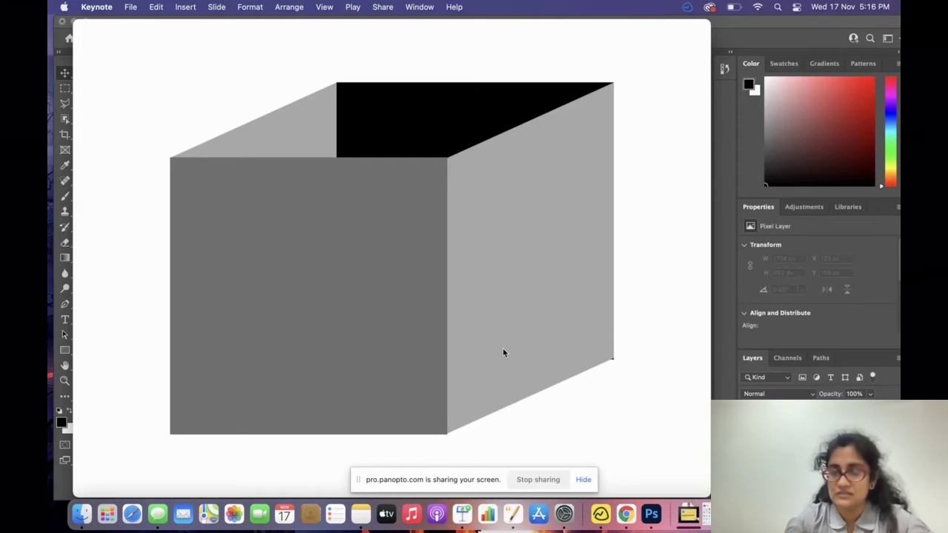
pyautogui.click(503, 352)
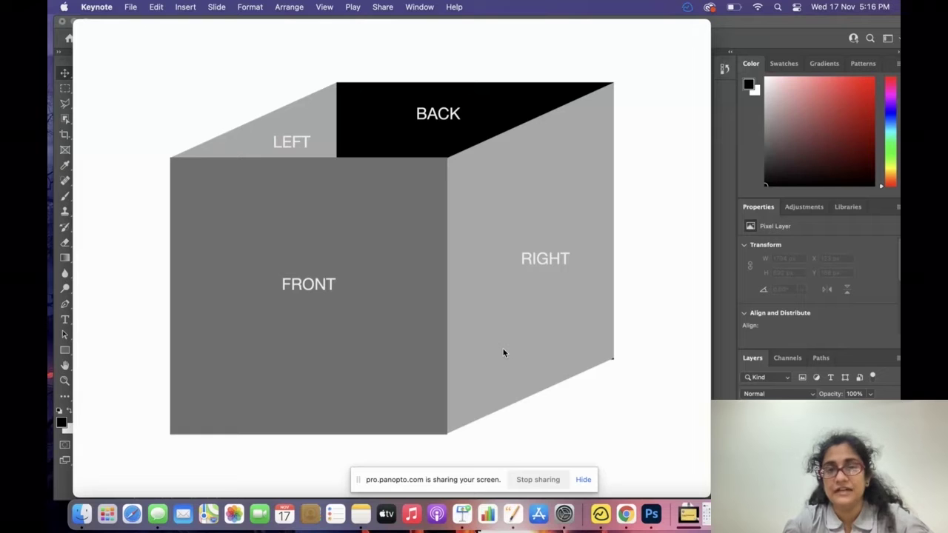
pyautogui.click(503, 352)
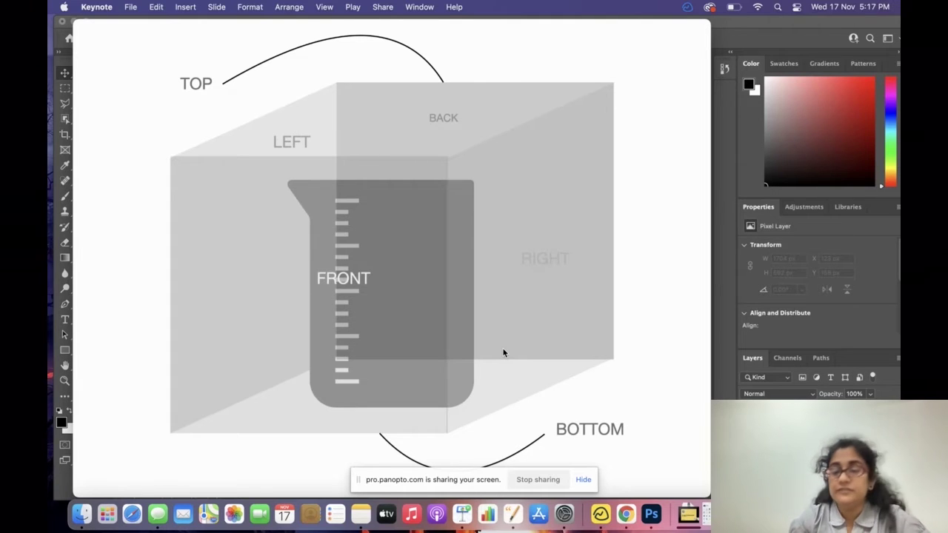
# Advance to the slide showing the beaker's six views unfolded as a net.
pyautogui.press('Right')
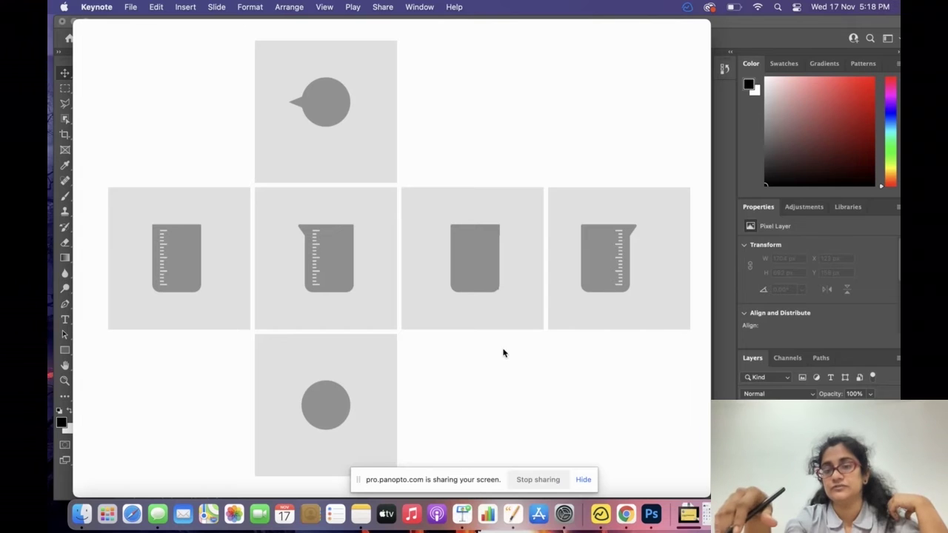
# Step through the top/side/front views and orthographic definition slides, then return to the Photoshop isometric grid.
pyautogui.press('Right')
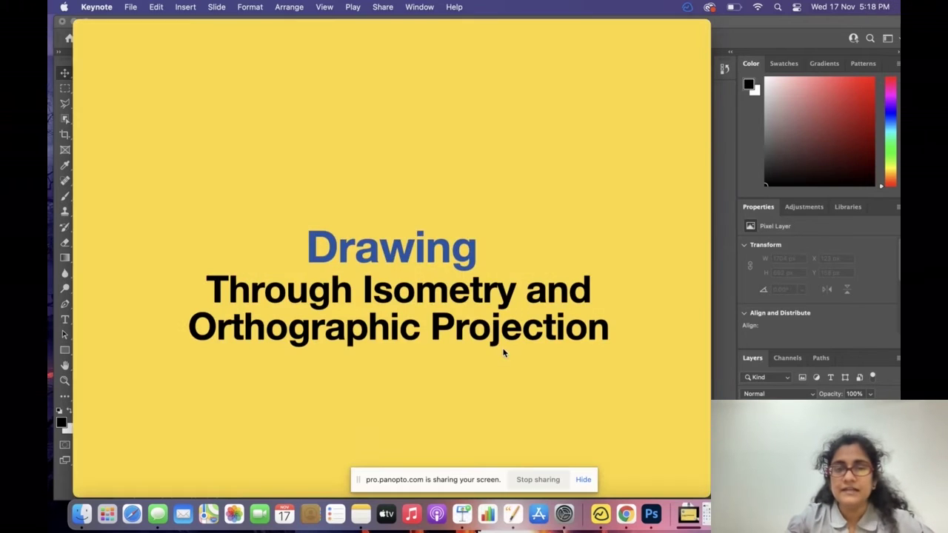
pyautogui.press('Right')
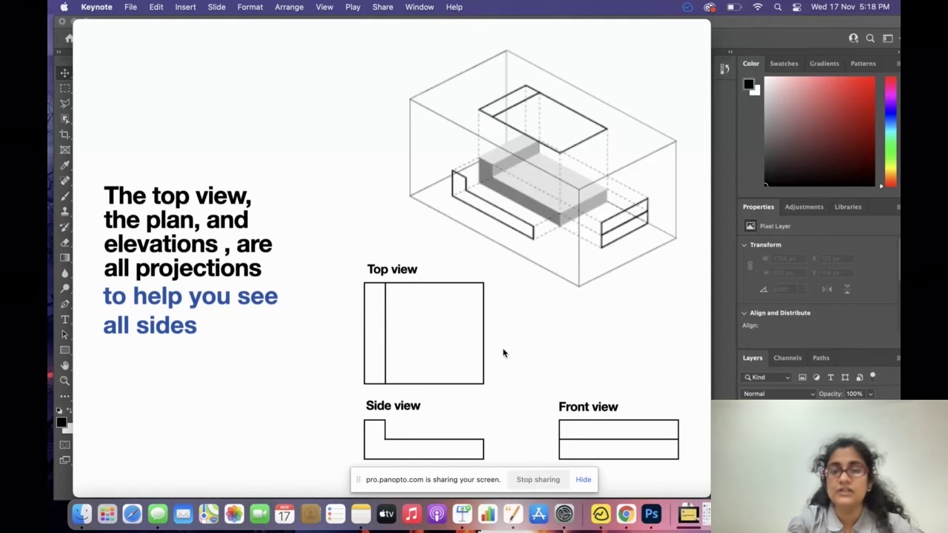
pyautogui.press('Right')
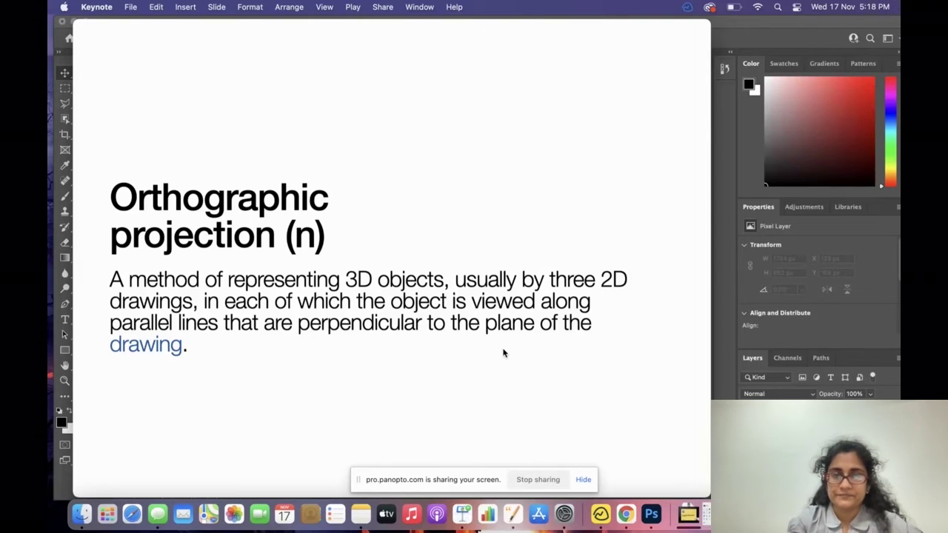
pyautogui.press('Left')
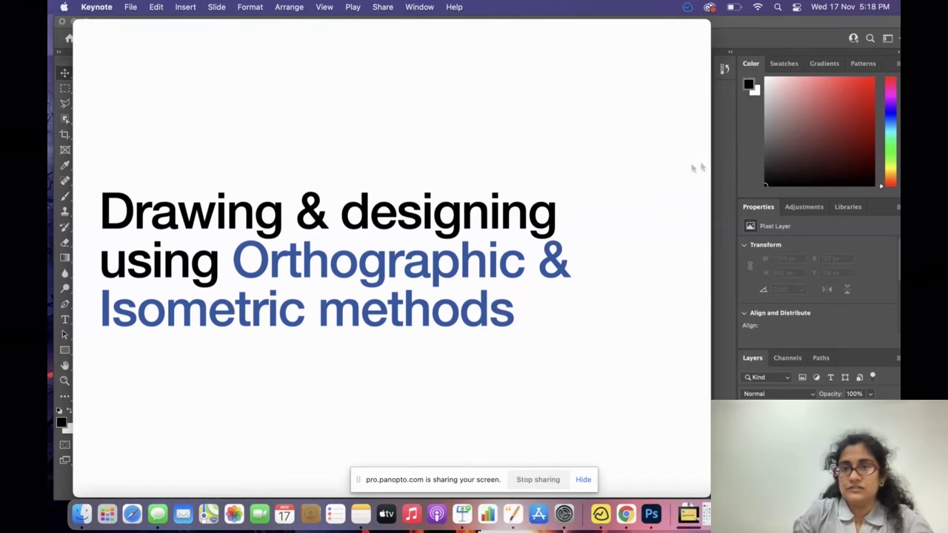
pyautogui.click(724, 175)
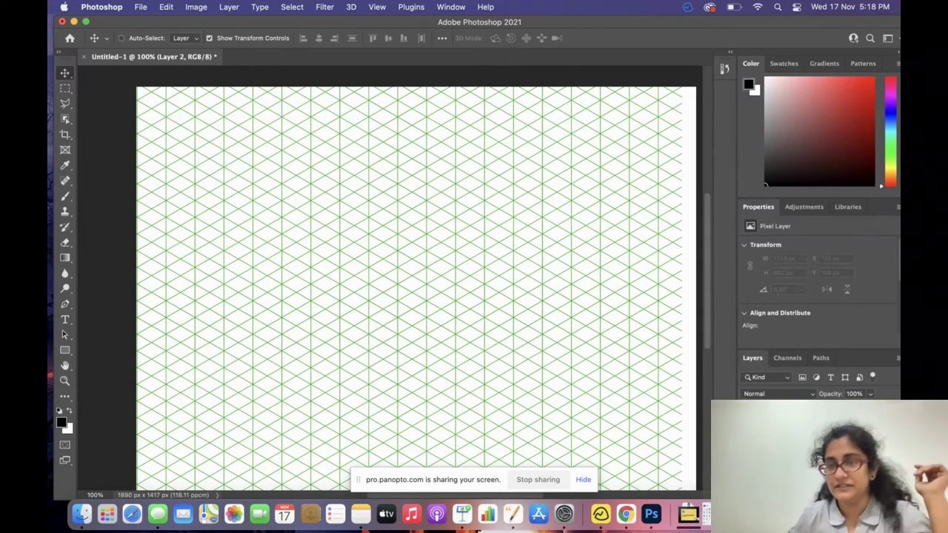
# On Layer 3, brush a freehand square on the isometric grid with a circle inside it.
pyautogui.hotkey('alt', ']')
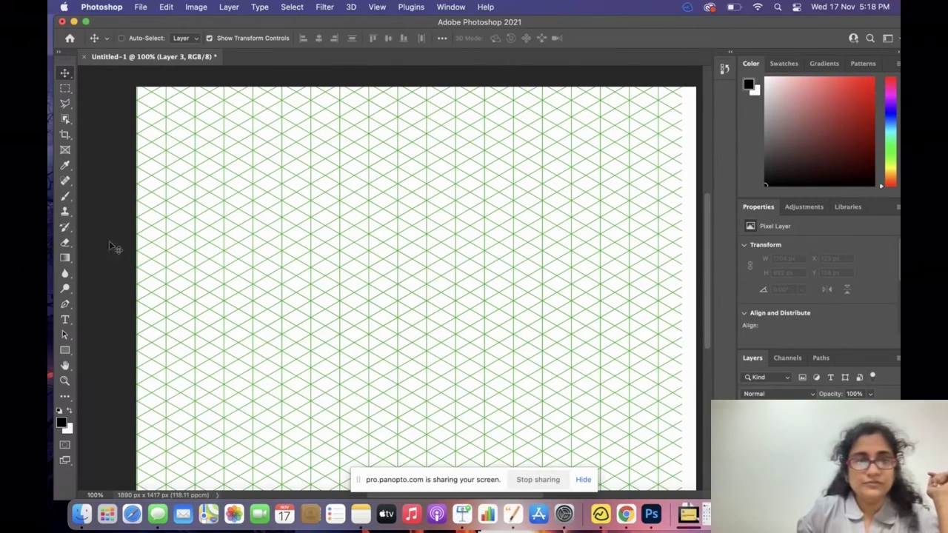
pyautogui.click(64, 196)
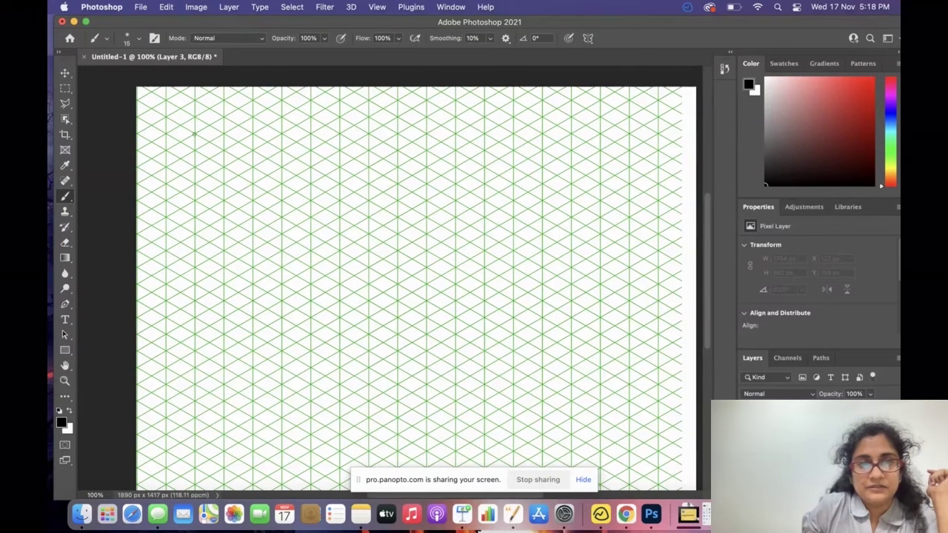
pyautogui.moveTo(194, 135); pyautogui.dragTo(197, 163)
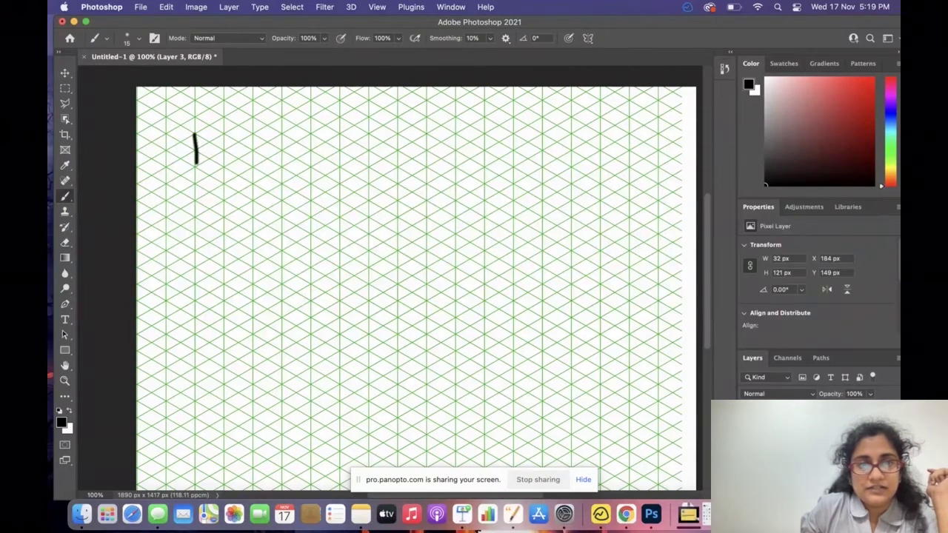
pyautogui.press('super+z')
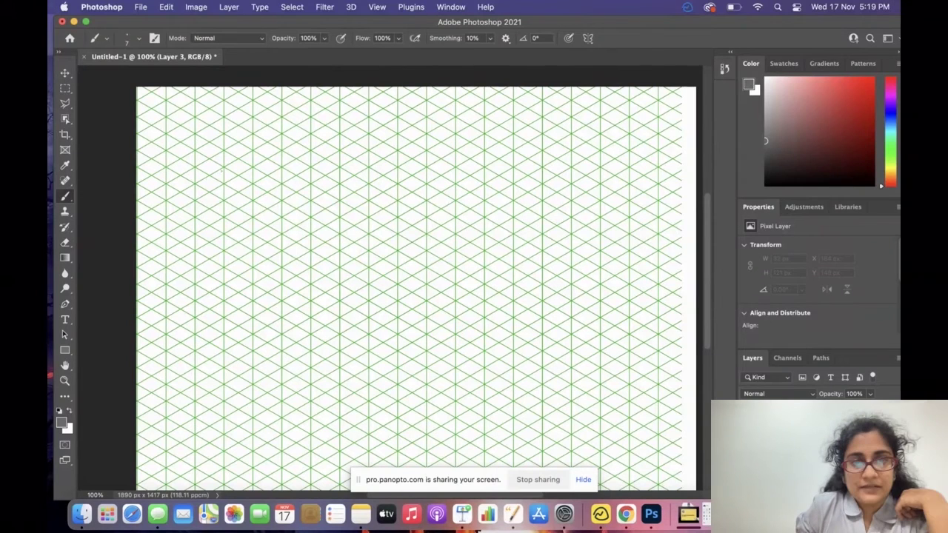
pyautogui.moveTo(194, 168)
pyautogui.mouseDown()
pyautogui.moveTo(196, 265)
pyautogui.moveTo(280, 264)
pyautogui.mouseUp()
pyautogui.press('z')
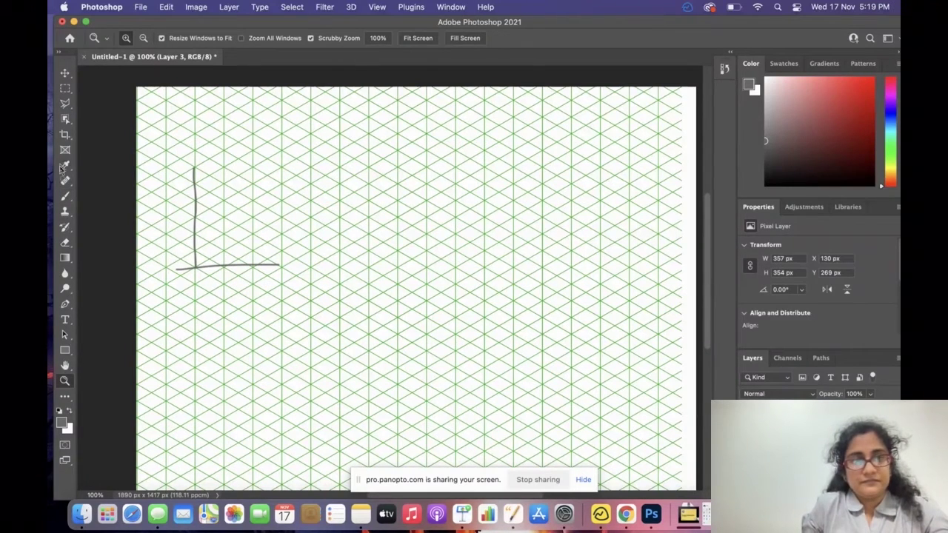
pyautogui.click(65, 197)
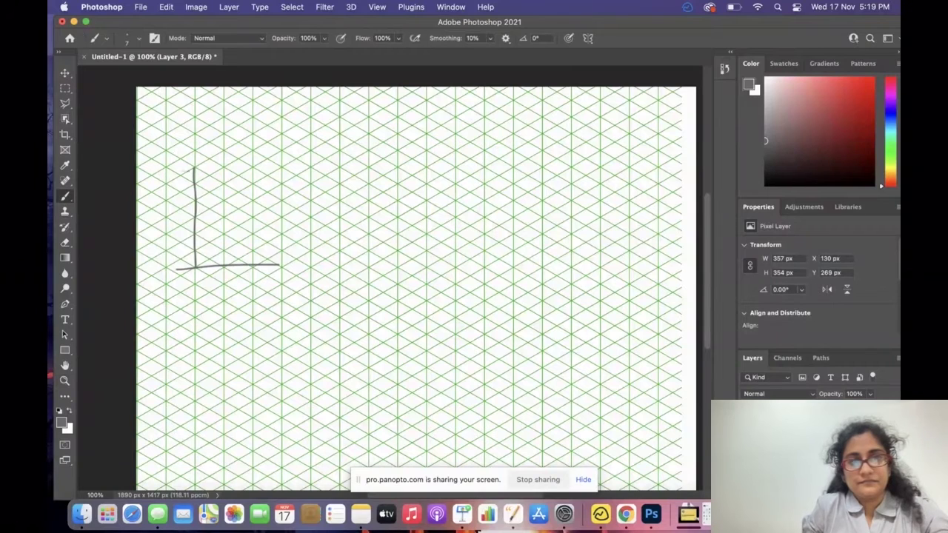
pyautogui.moveTo(182, 170); pyautogui.dragTo(323, 166)
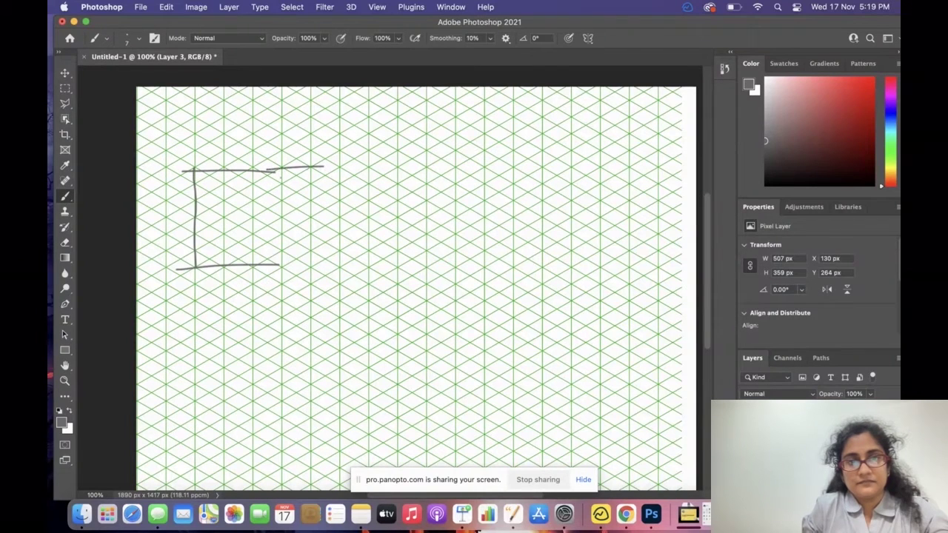
pyautogui.press('super+z')
pyautogui.moveTo(246, 170)
pyautogui.mouseDown()
pyautogui.moveTo(302, 169)
pyautogui.moveTo(292, 279)
pyautogui.moveTo(312, 262)
pyautogui.mouseUp()
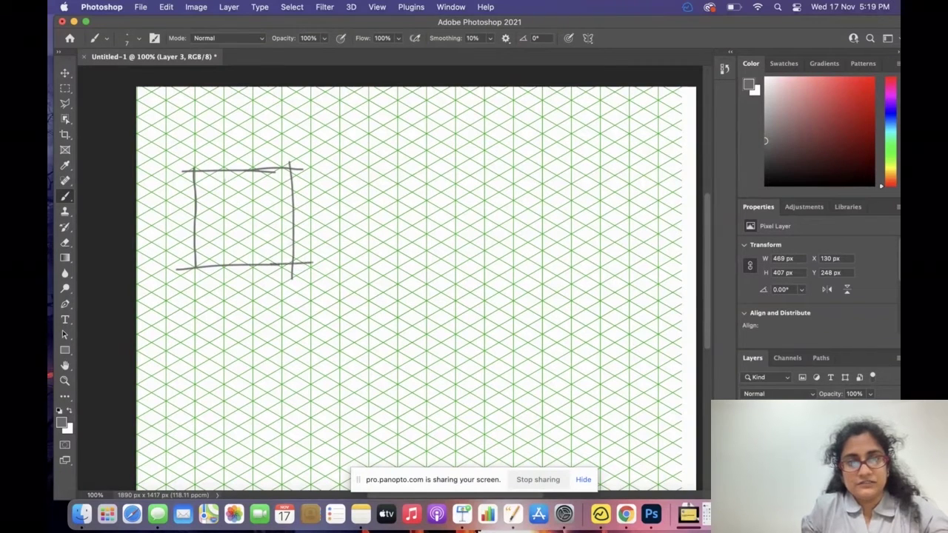
pyautogui.moveTo(231, 172)
pyautogui.mouseDown()
pyautogui.moveTo(210, 184)
pyautogui.moveTo(196, 216)
pyautogui.moveTo(196, 243)
pyautogui.moveTo(228, 264)
pyautogui.mouseUp()
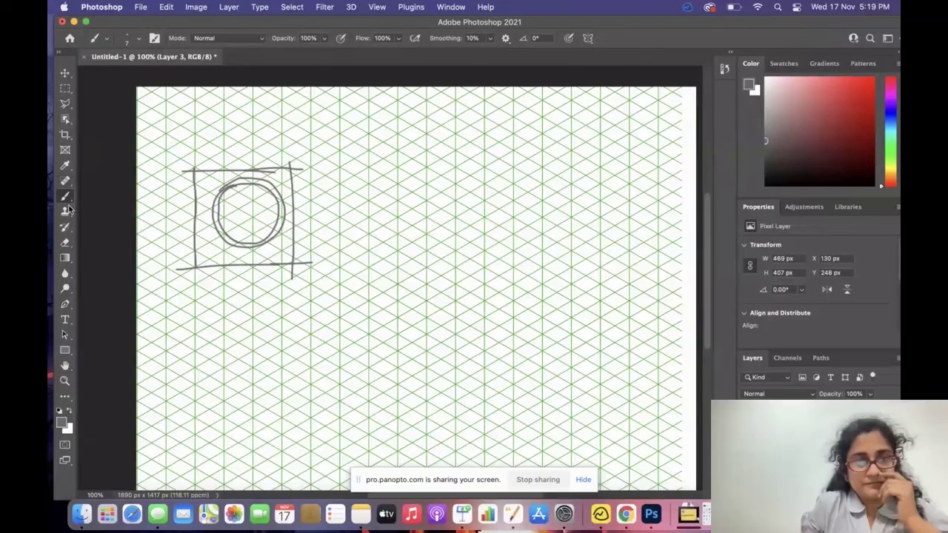
# Erase the square and a stray mark using a smaller eraser at 100% opacity.
pyautogui.click(65, 242)
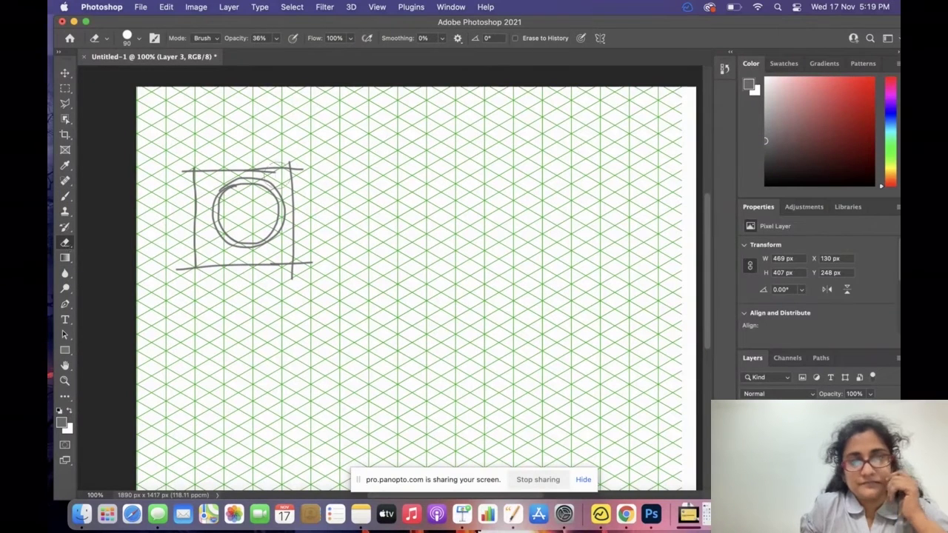
pyautogui.moveTo(296, 172); pyautogui.dragTo(295, 289)
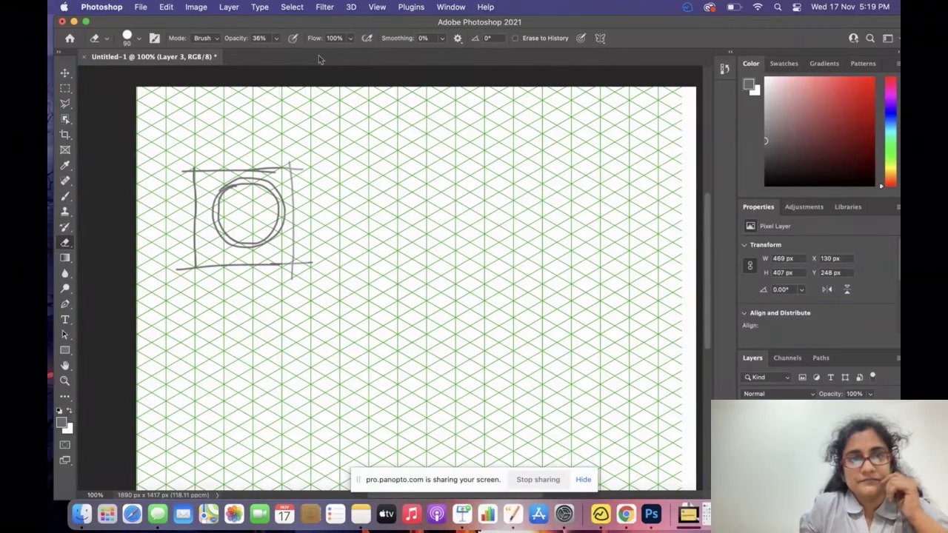
pyautogui.moveTo(276, 38); pyautogui.dragTo(310, 57)
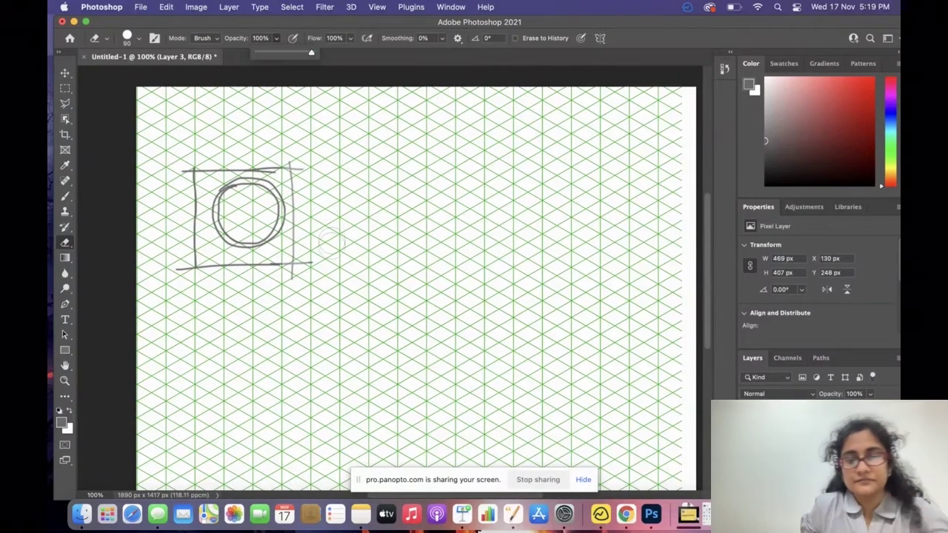
pyautogui.press('0')
pyautogui.press('[')
pyautogui.press('[')
pyautogui.press('[')
pyautogui.press('[')
pyautogui.moveTo(293, 168)
pyautogui.mouseDown()
pyautogui.moveTo(295, 283)
pyautogui.moveTo(311, 262)
pyautogui.moveTo(324, 263)
pyautogui.moveTo(316, 195)
pyautogui.moveTo(302, 169)
pyautogui.moveTo(202, 169)
pyautogui.moveTo(185, 172)
pyautogui.moveTo(199, 266)
pyautogui.moveTo(303, 262)
pyautogui.moveTo(171, 268)
pyautogui.mouseUp()
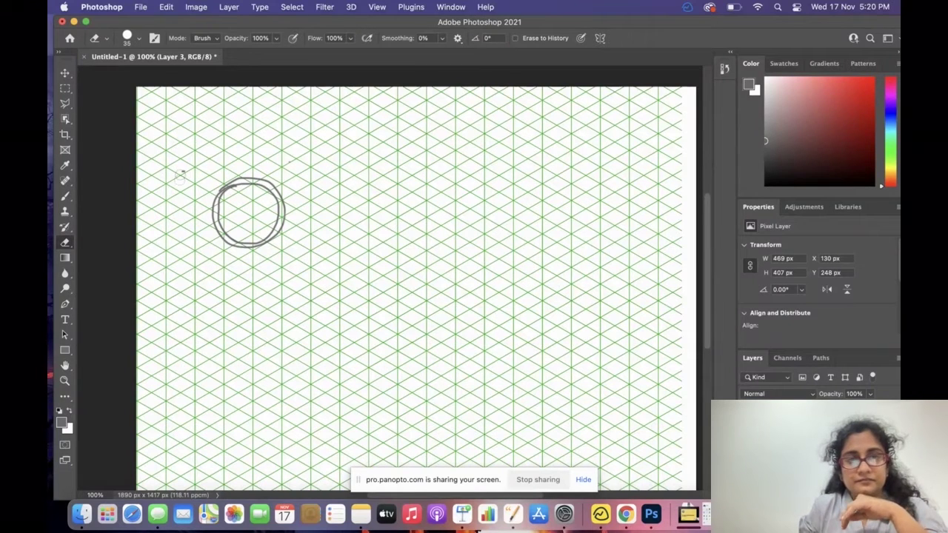
pyautogui.moveTo(179, 179); pyautogui.dragTo(185, 168)
# Brush a handle right of the circle, a centre mark and a dashed line downward.
pyautogui.click(65, 196)
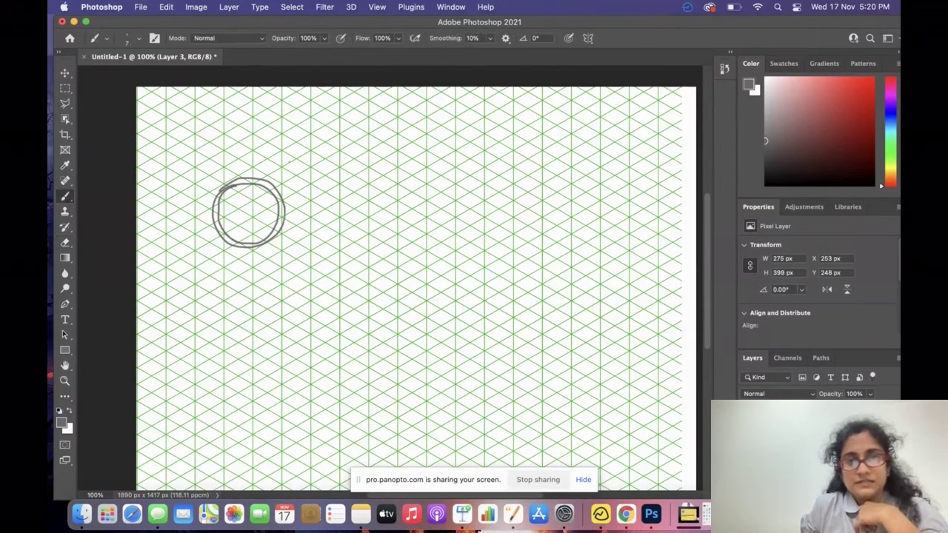
pyautogui.moveTo(284, 204)
pyautogui.mouseDown()
pyautogui.moveTo(312, 202)
pyautogui.moveTo(302, 217)
pyautogui.moveTo(312, 218)
pyautogui.mouseUp()
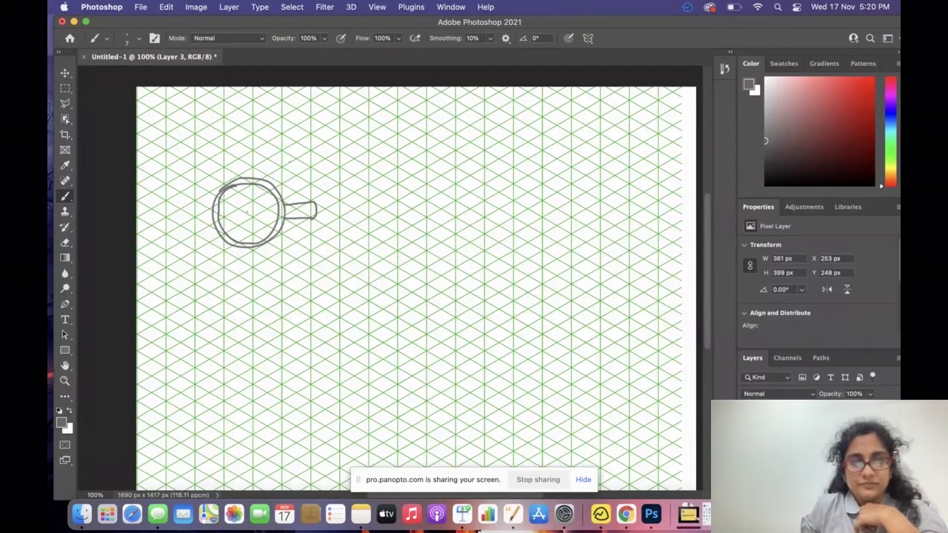
pyautogui.moveTo(245, 212)
pyautogui.mouseDown()
pyautogui.moveTo(255, 212)
pyautogui.moveTo(249, 281)
pyautogui.mouseUp()
pyautogui.click(250, 293)
# Draw dashed projection lines down from the circle's left, right and the handle's end.
pyautogui.moveTo(211, 218); pyautogui.dragTo(216, 263)
pyautogui.moveTo(282, 222); pyautogui.dragTo(282, 294)
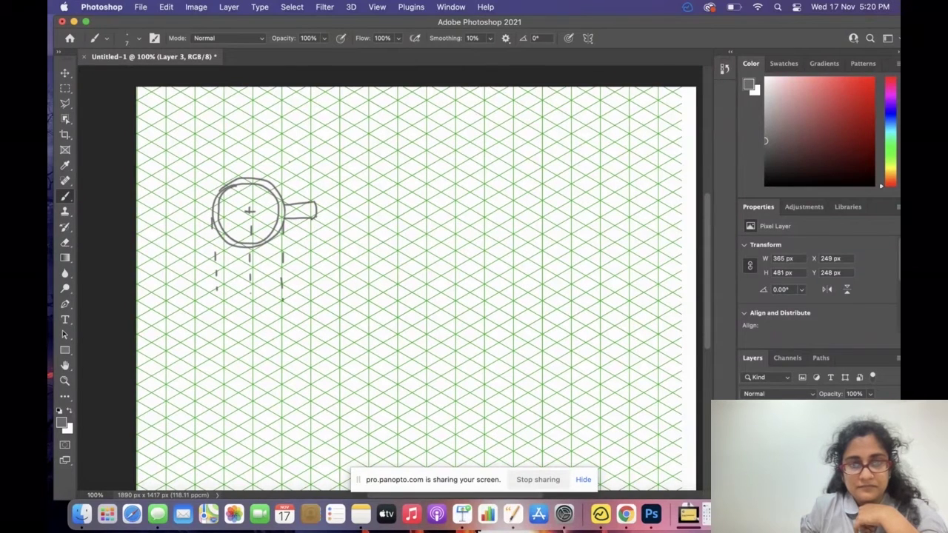
pyautogui.moveTo(317, 215); pyautogui.dragTo(315, 293)
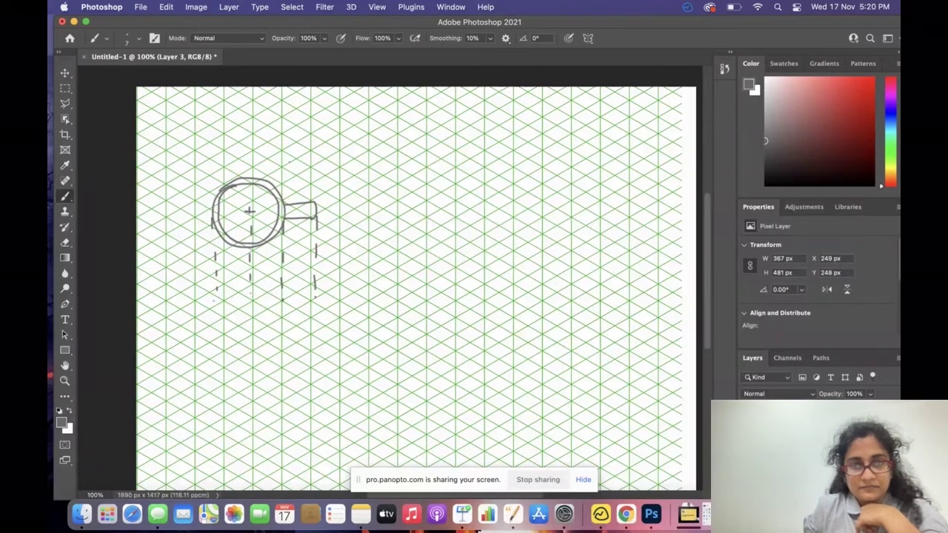
# Draw the front view's top edge, left and right sides, and curved bottom.
pyautogui.moveTo(205, 298); pyautogui.dragTo(308, 297)
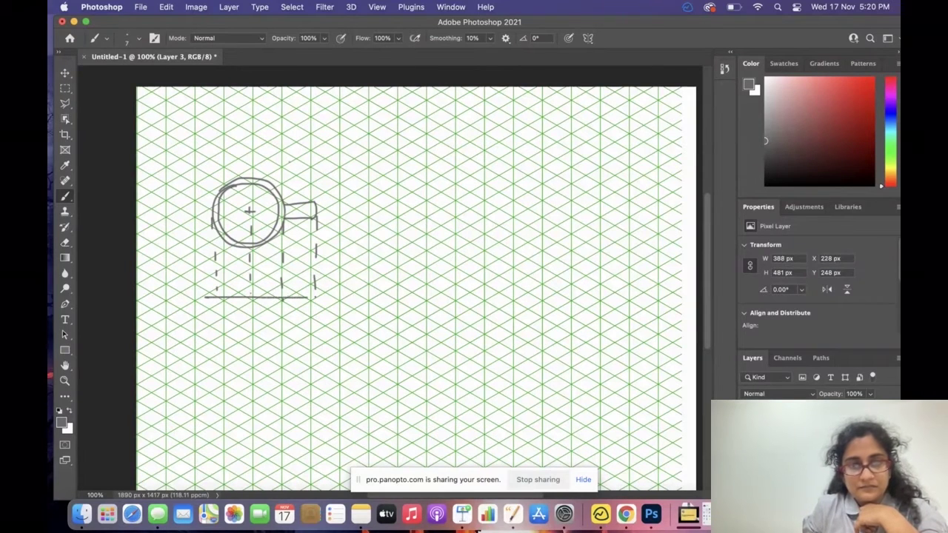
pyautogui.moveTo(216, 298); pyautogui.dragTo(218, 342)
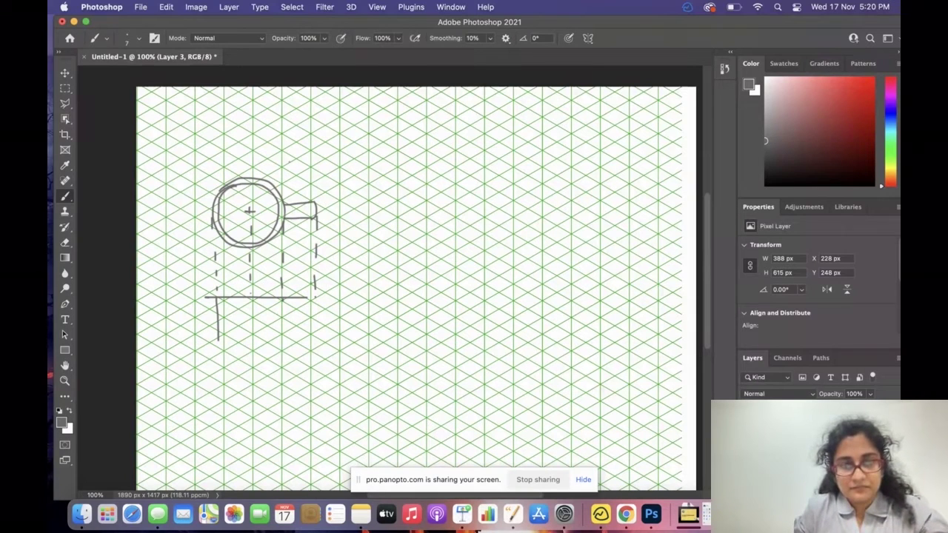
pyautogui.moveTo(283, 299)
pyautogui.mouseDown()
pyautogui.moveTo(285, 341)
pyautogui.moveTo(273, 343)
pyautogui.mouseUp()
pyautogui.press('super+z')
pyautogui.moveTo(281, 300); pyautogui.dragTo(282, 333)
pyautogui.press('super+z')
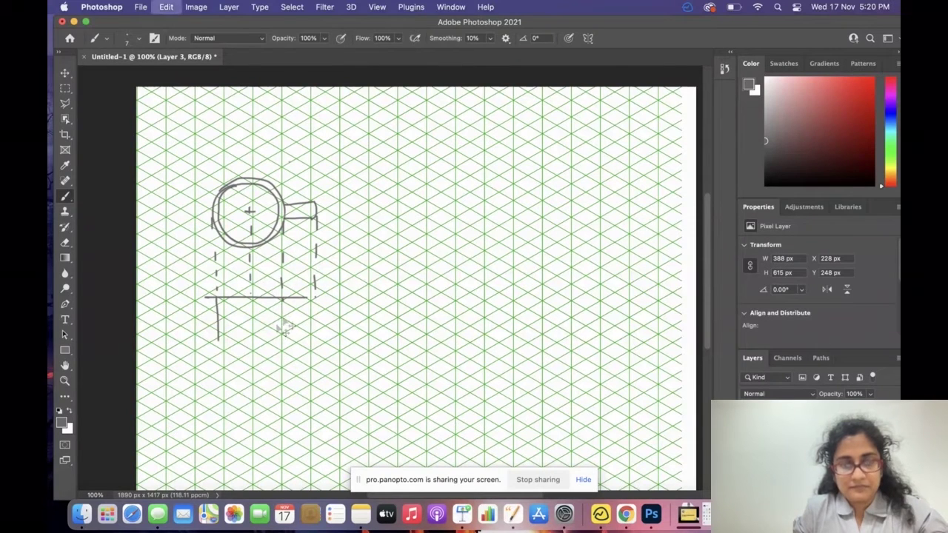
pyautogui.moveTo(281, 308); pyautogui.dragTo(281, 330)
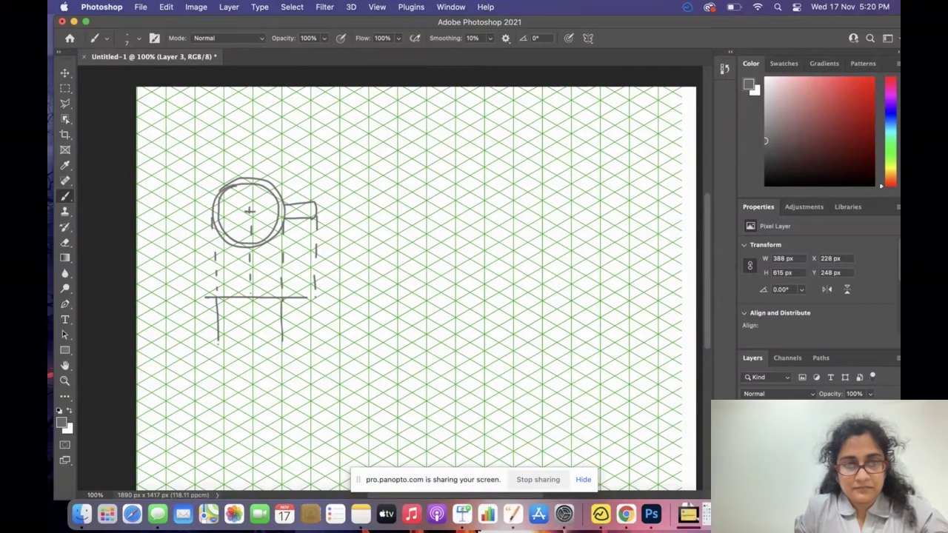
pyautogui.moveTo(220, 352); pyautogui.dragTo(264, 364)
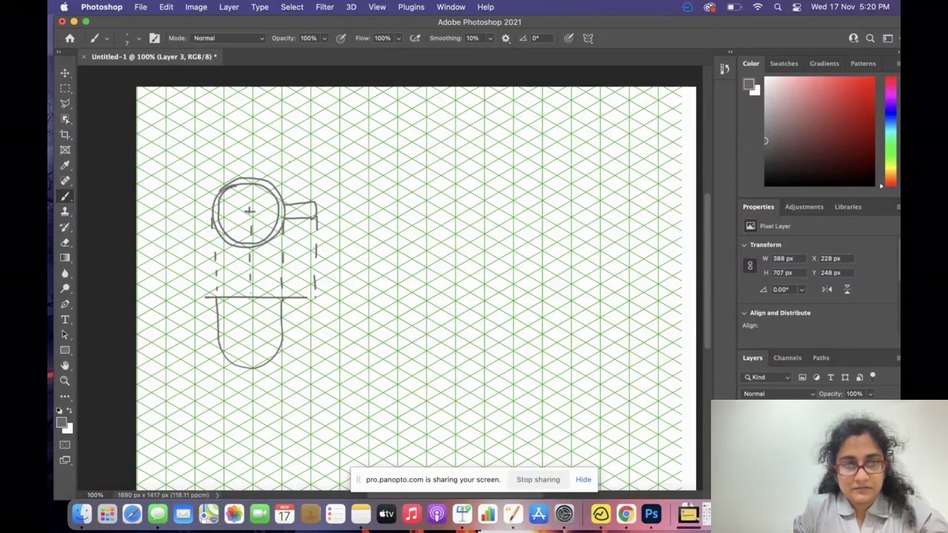
# Erase the overhanging left and right ends of the front view's top line.
pyautogui.click(65, 242)
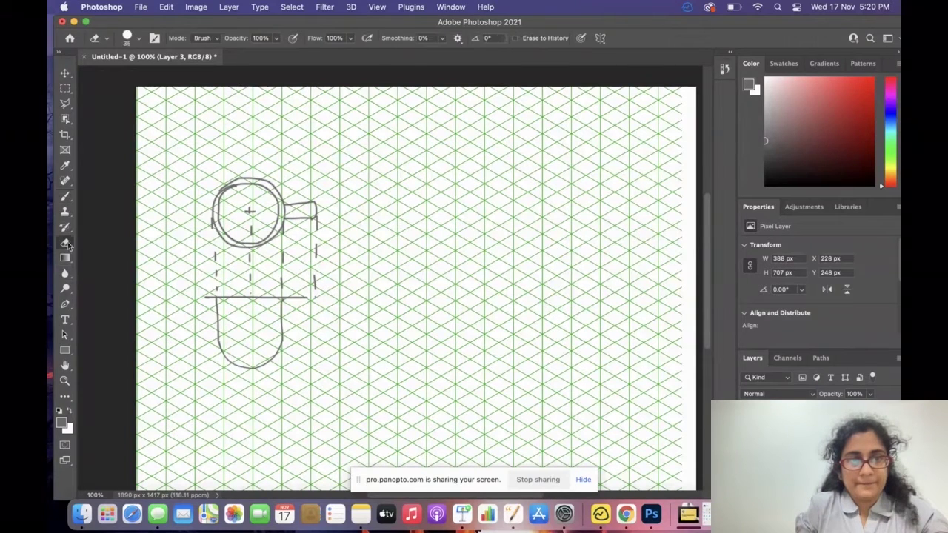
pyautogui.moveTo(200, 290); pyautogui.dragTo(210, 294)
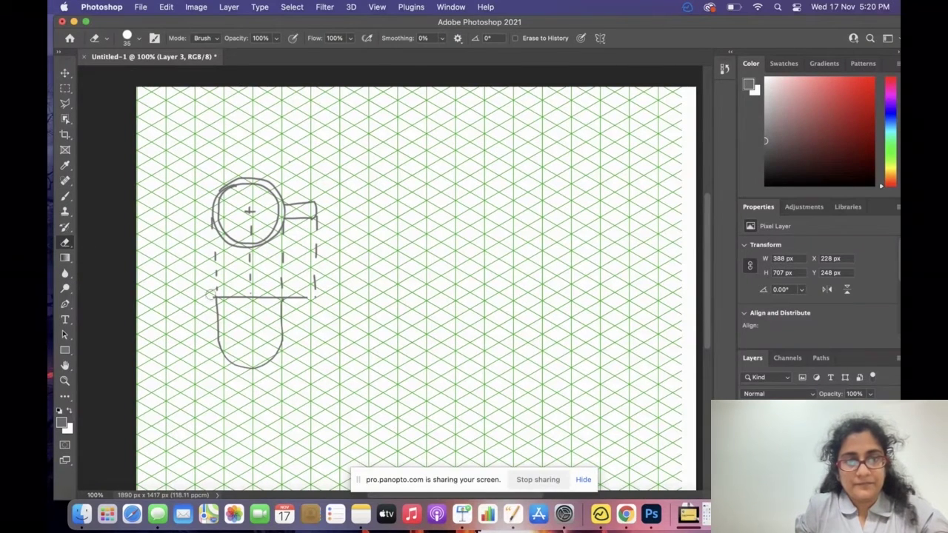
pyautogui.moveTo(294, 298); pyautogui.dragTo(306, 299)
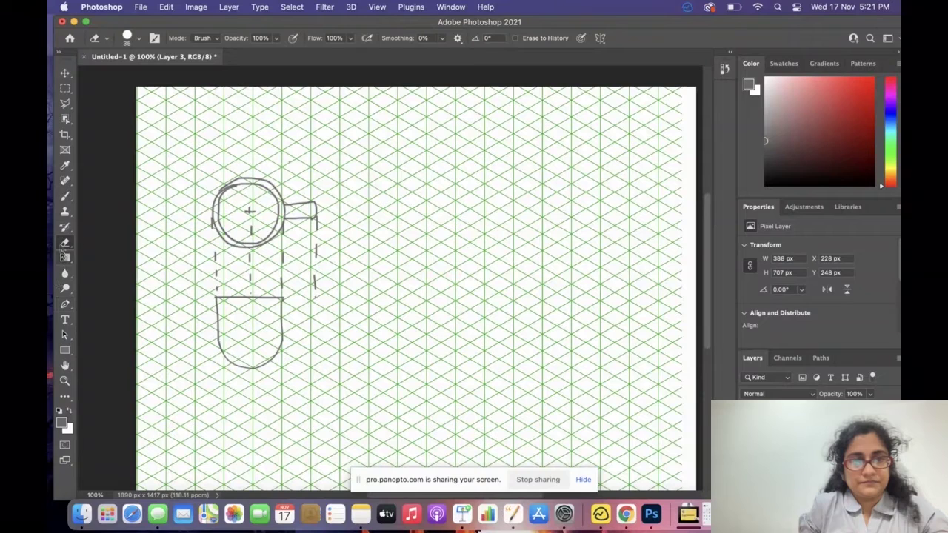
# Draw the handle on the cup's right side and extend the projection line under the rim.
pyautogui.click(64, 197)
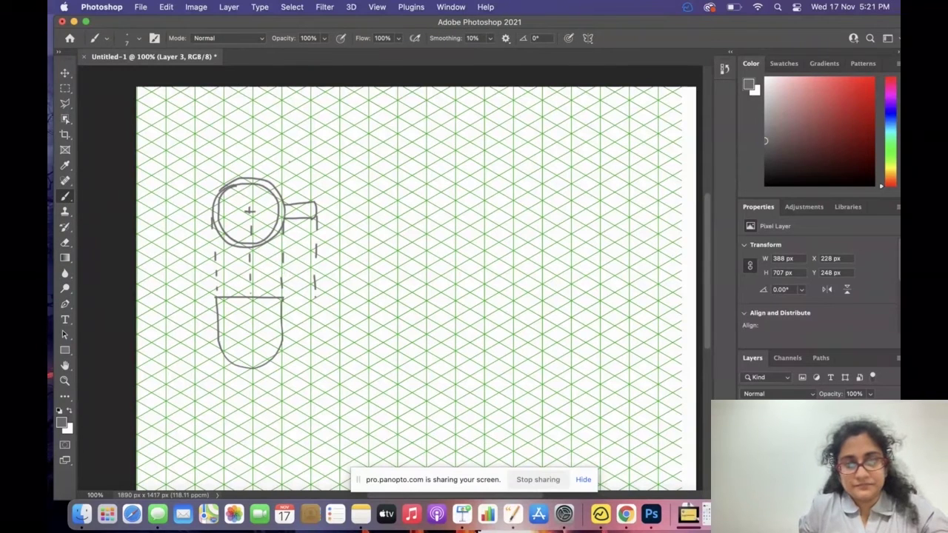
pyautogui.moveTo(290, 296)
pyautogui.mouseDown()
pyautogui.moveTo(307, 296)
pyautogui.moveTo(310, 324)
pyautogui.moveTo(282, 345)
pyautogui.mouseUp()
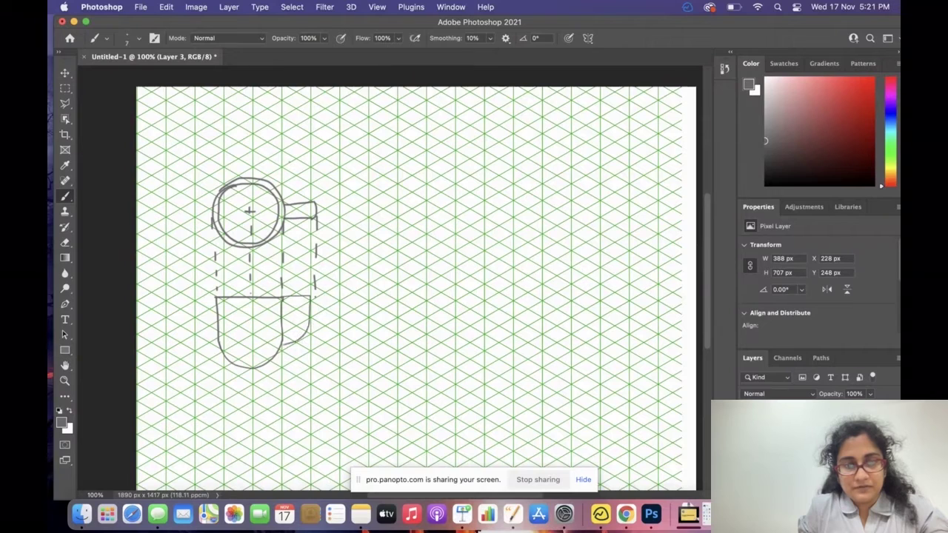
pyautogui.moveTo(286, 304)
pyautogui.mouseDown()
pyautogui.moveTo(299, 303)
pyautogui.moveTo(299, 329)
pyautogui.moveTo(288, 338)
pyautogui.mouseUp()
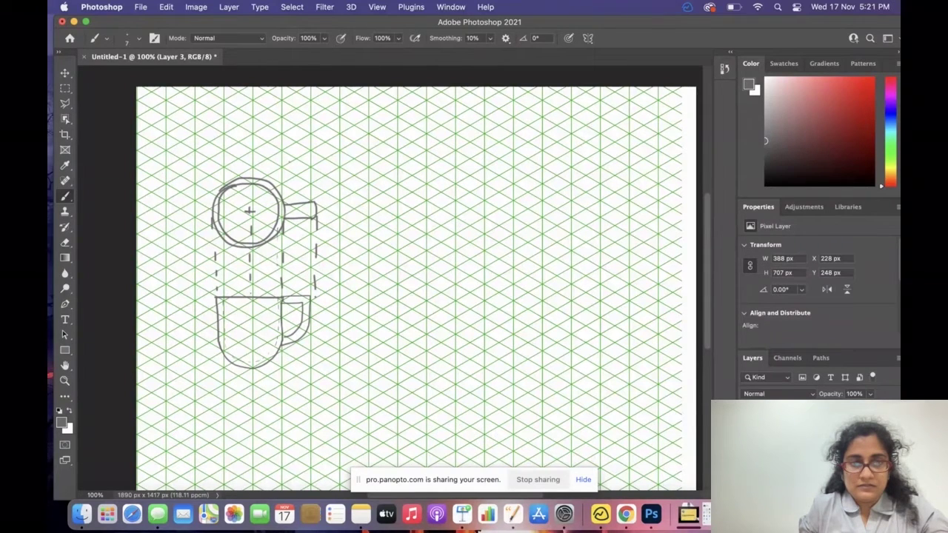
pyautogui.moveTo(276, 277); pyautogui.dragTo(275, 285)
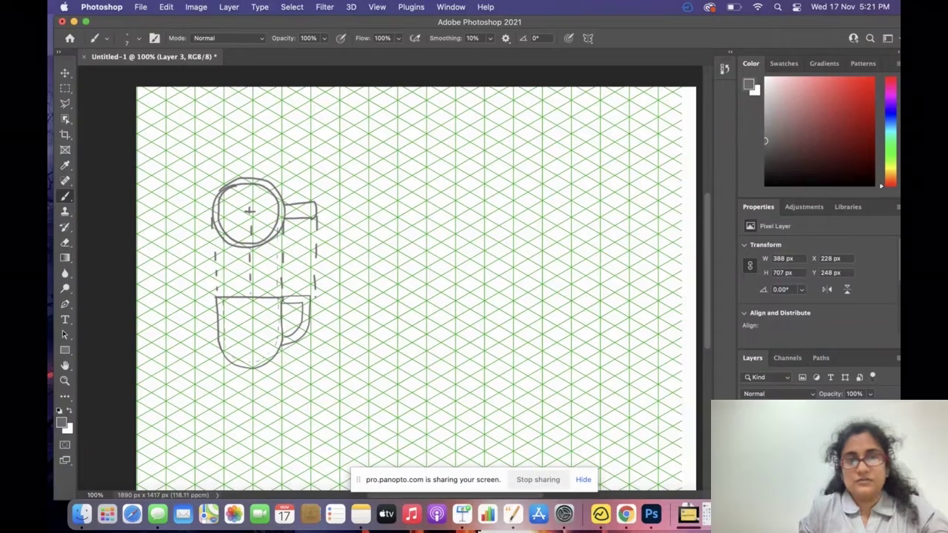
# Draw a dashed projection line to the right and an arrow pointing at the top view's handle.
pyautogui.moveTo(332, 295); pyautogui.dragTo(399, 293)
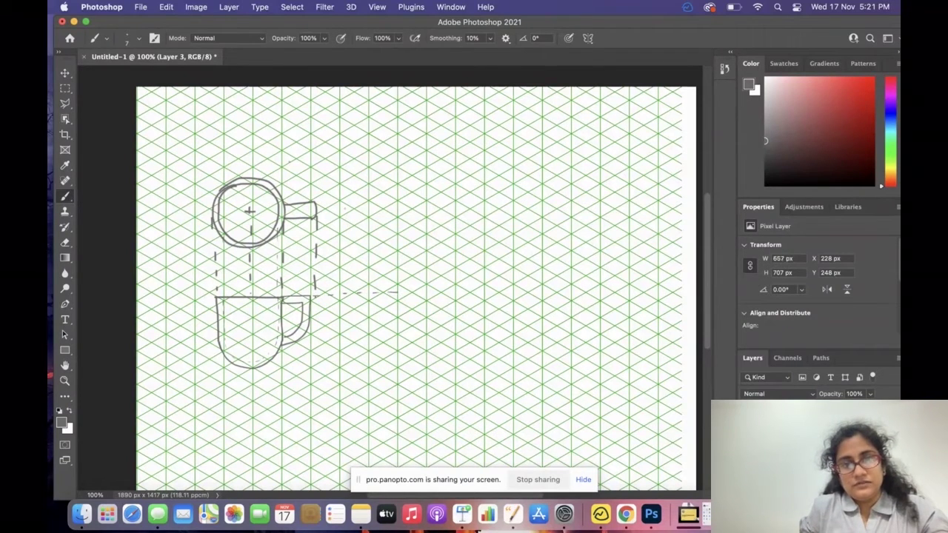
pyautogui.moveTo(328, 214)
pyautogui.mouseDown()
pyautogui.moveTo(365, 214)
pyautogui.moveTo(329, 214)
pyautogui.mouseUp()
pyautogui.moveTo(329, 214); pyautogui.dragTo(338, 218)
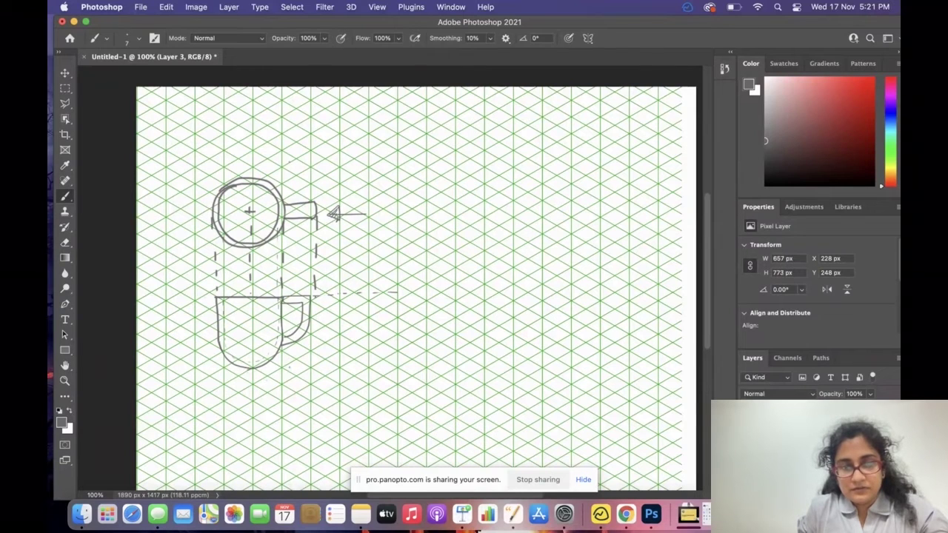
# Draw the side view's dashed baseline, left and right edges, and rounded bottom.
pyautogui.moveTo(324, 366); pyautogui.dragTo(402, 364)
pyautogui.moveTo(339, 299); pyautogui.dragTo(339, 326)
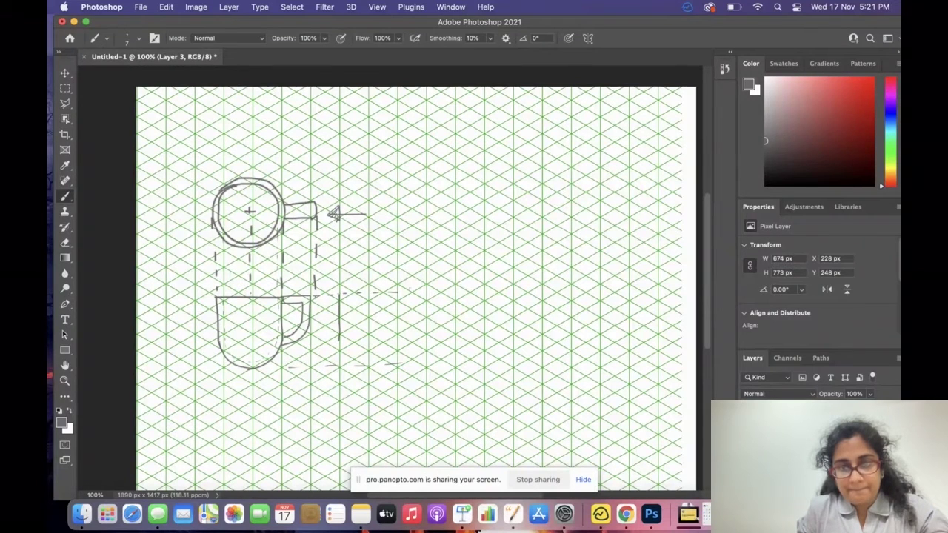
pyautogui.moveTo(397, 294); pyautogui.dragTo(396, 334)
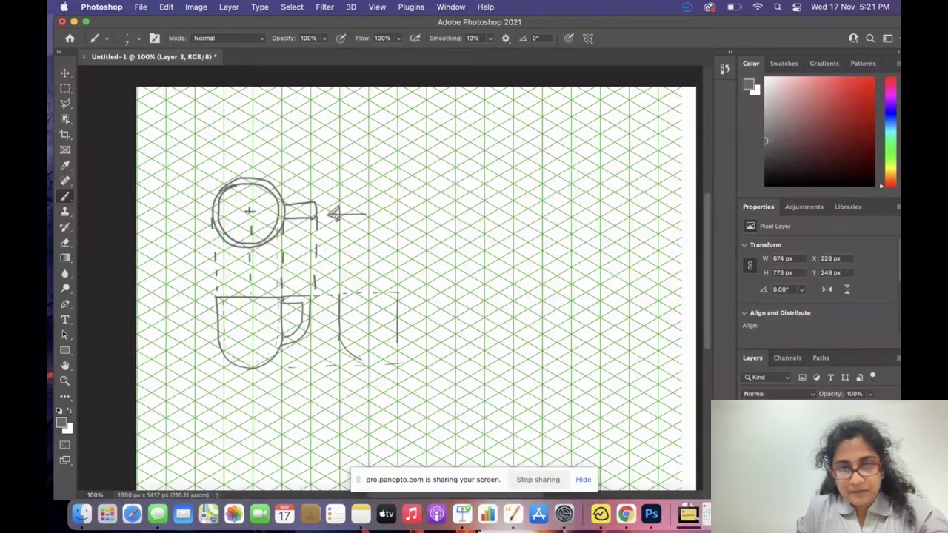
pyautogui.hotkey('ctrl', 'z')
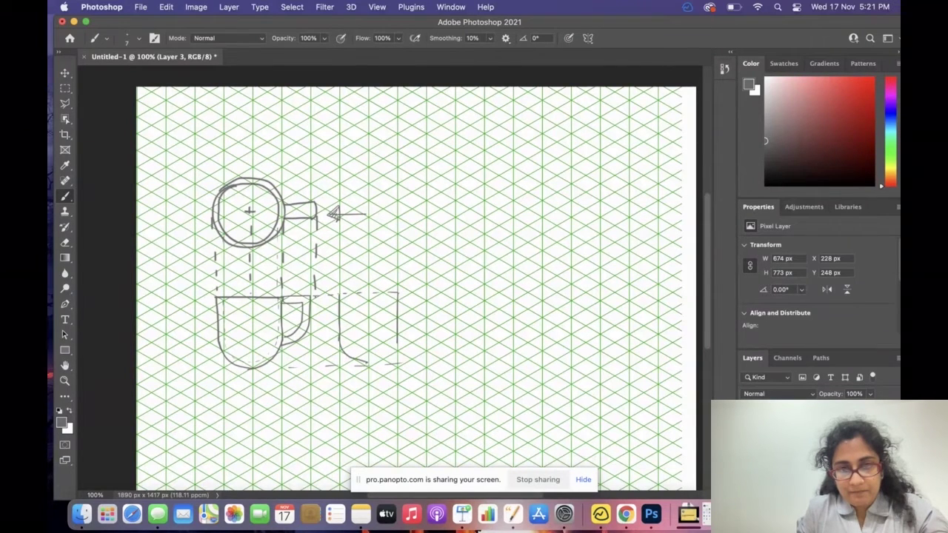
pyautogui.moveTo(369, 363); pyautogui.dragTo(398, 354)
pyautogui.press('super+z')
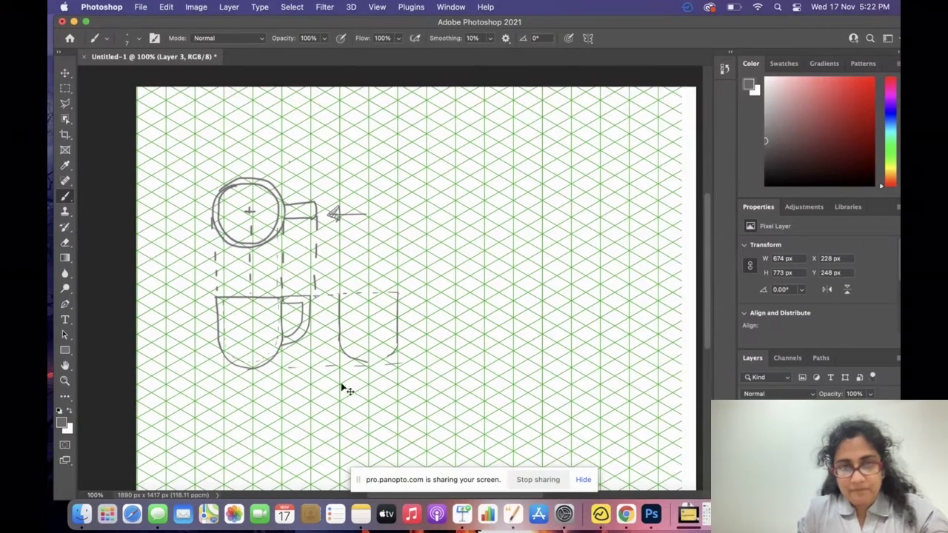
pyautogui.press('super+z')
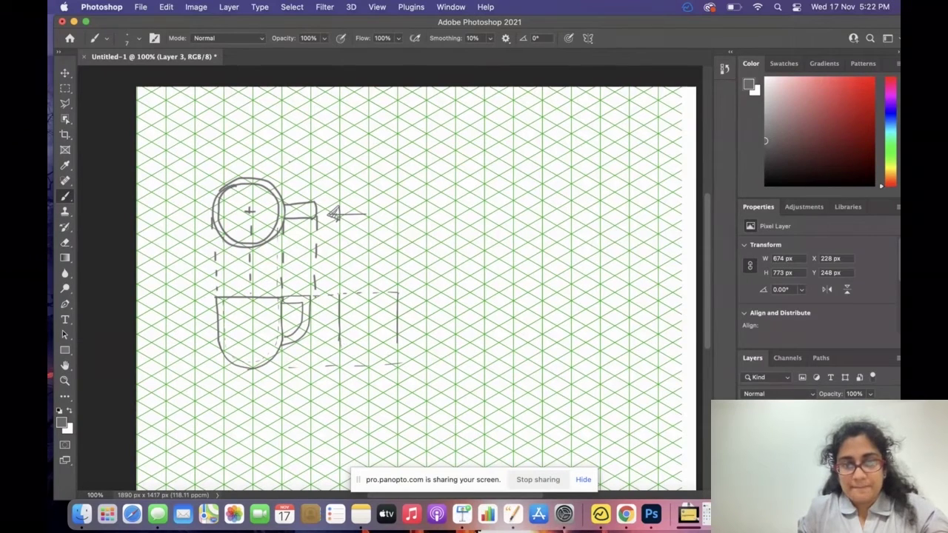
pyautogui.moveTo(340, 351)
pyautogui.mouseDown()
pyautogui.moveTo(363, 366)
pyautogui.moveTo(382, 363)
pyautogui.moveTo(396, 342)
pyautogui.mouseUp()
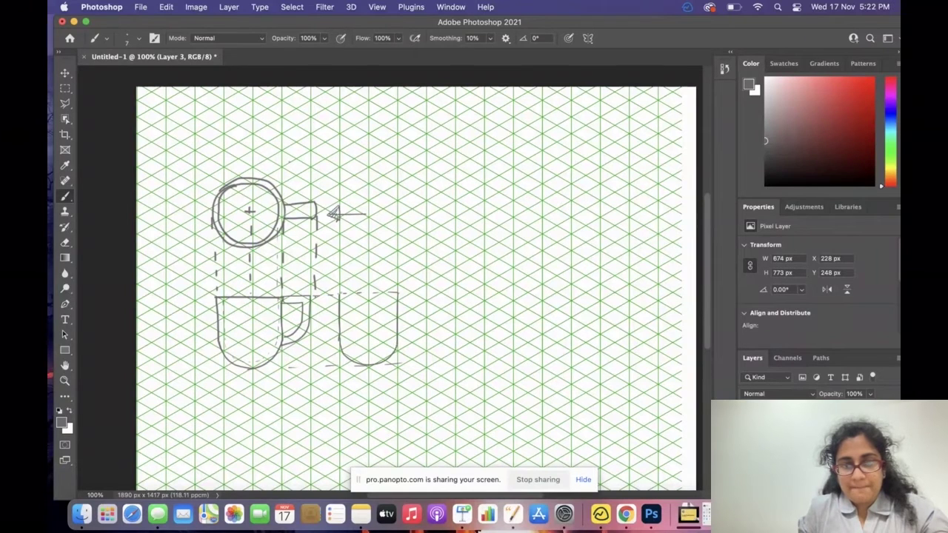
# Add the side view's top rim and the handle's lines inside it.
pyautogui.moveTo(340, 294); pyautogui.dragTo(401, 293)
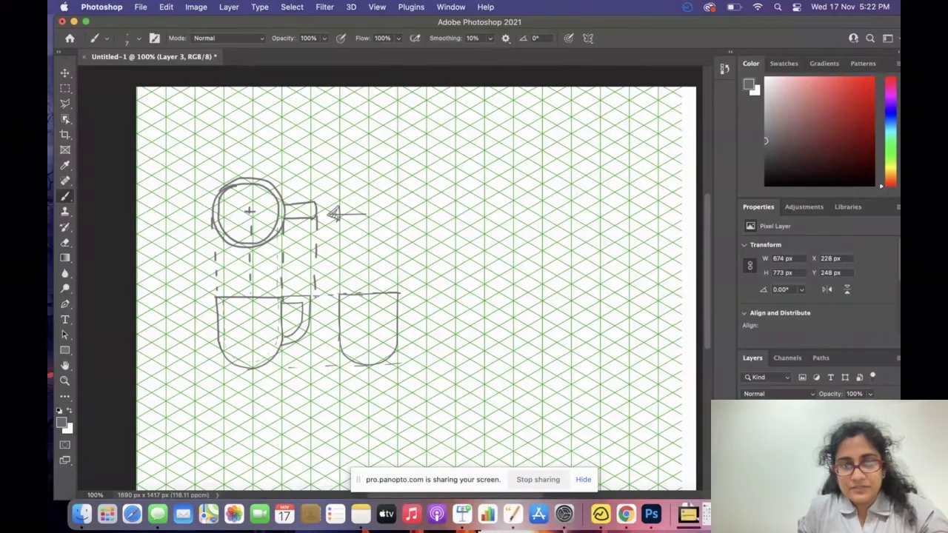
pyautogui.moveTo(362, 296); pyautogui.dragTo(362, 322)
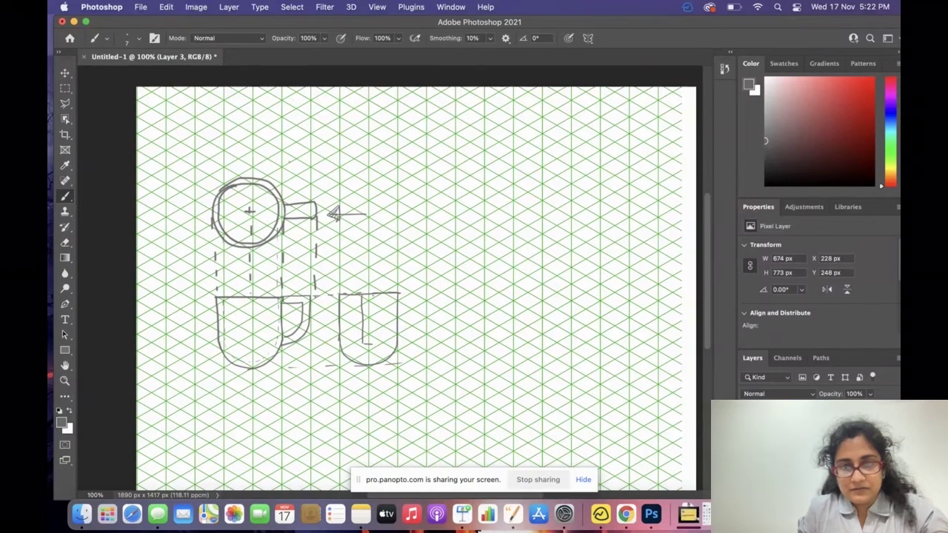
pyautogui.moveTo(374, 295); pyautogui.dragTo(372, 339)
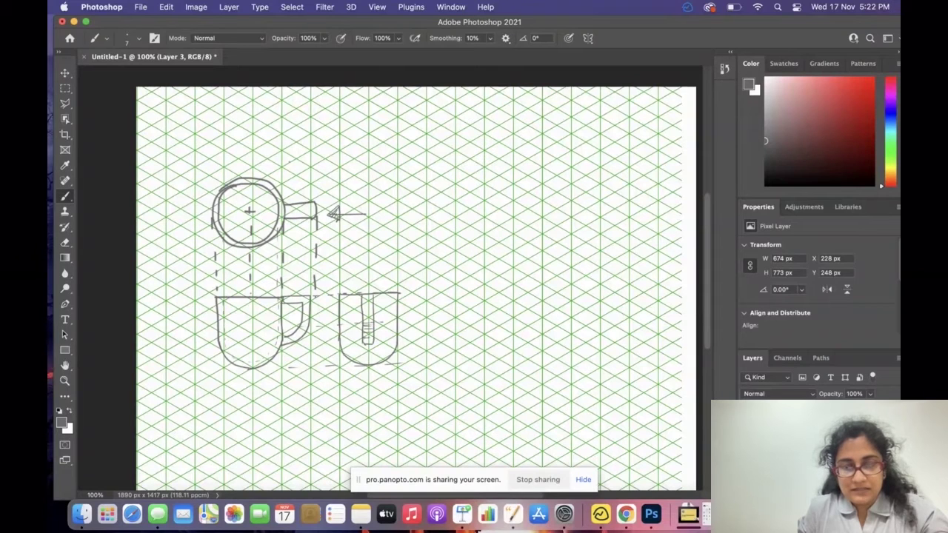
pyautogui.moveTo(362, 338); pyautogui.dragTo(373, 338)
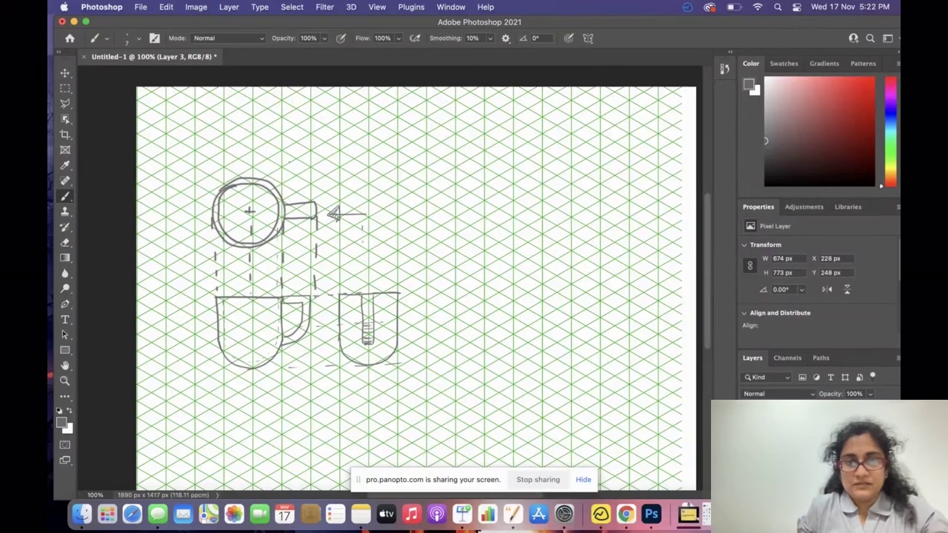
# Add dashes below the arrow, darken it, and start the isometric cup with a diagonal line.
pyautogui.moveTo(362, 228); pyautogui.dragTo(363, 243)
pyautogui.moveTo(363, 264); pyautogui.dragTo(363, 278)
pyautogui.moveTo(337, 210)
pyautogui.mouseDown()
pyautogui.moveTo(336, 223)
pyautogui.moveTo(340, 216)
pyautogui.mouseUp()
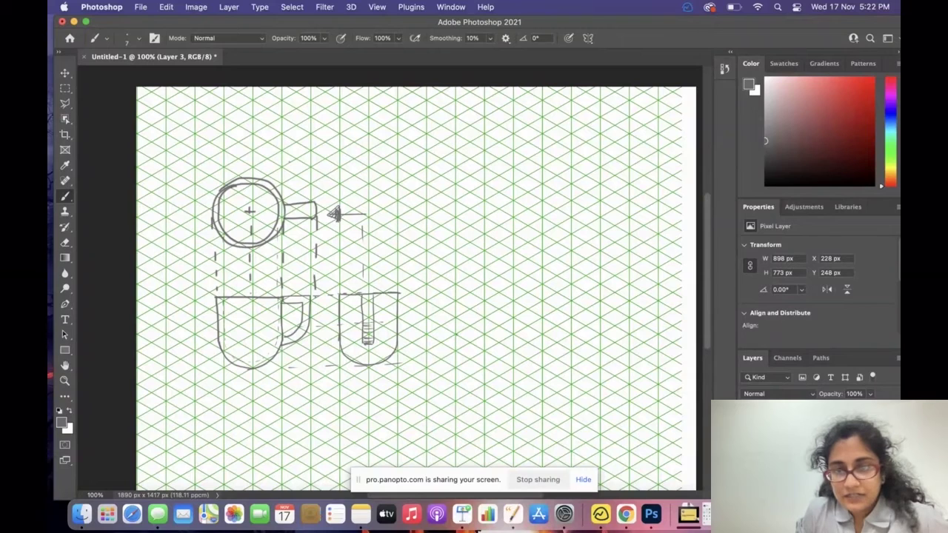
pyautogui.moveTo(455, 335); pyautogui.dragTo(518, 302)
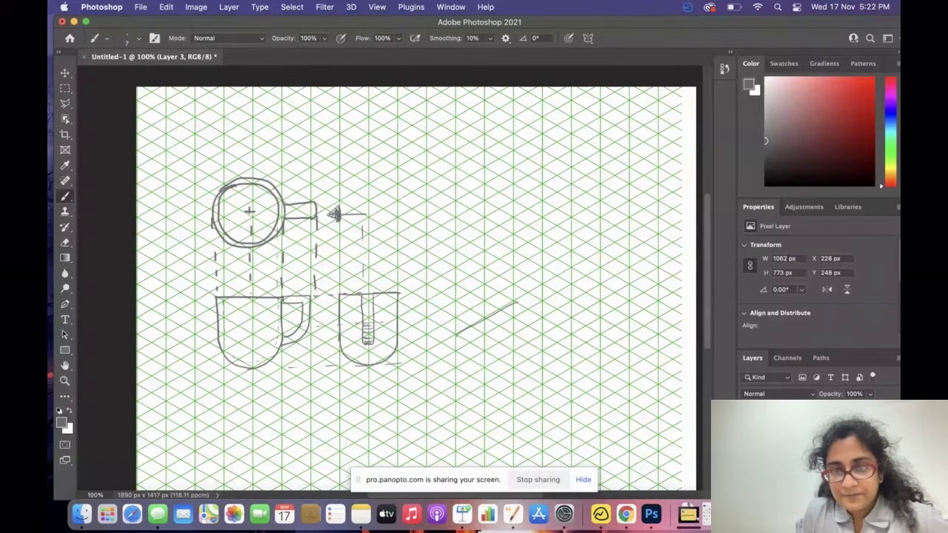
# Draw and retrace the rhombus outline of the isometric cup's top.
pyautogui.moveTo(455, 335); pyautogui.dragTo(513, 366)
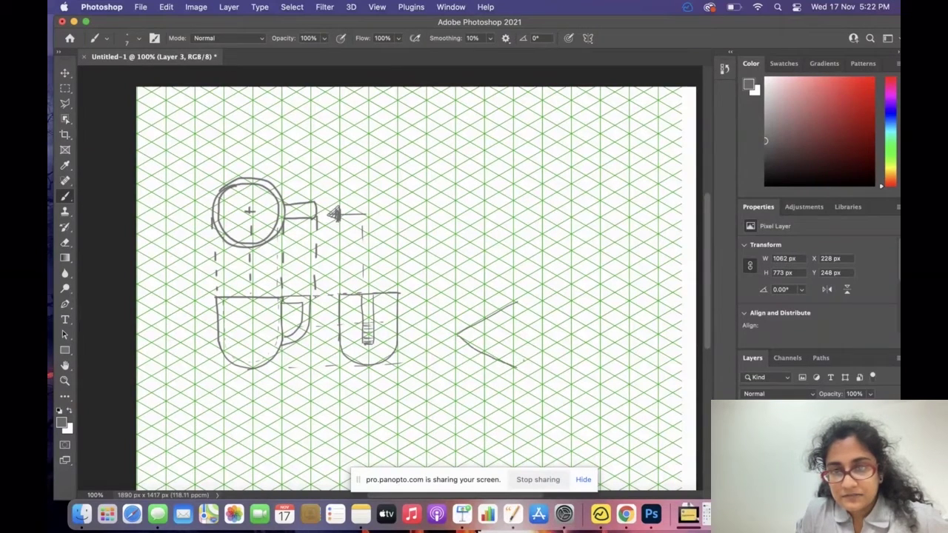
pyautogui.moveTo(518, 367); pyautogui.dragTo(568, 342)
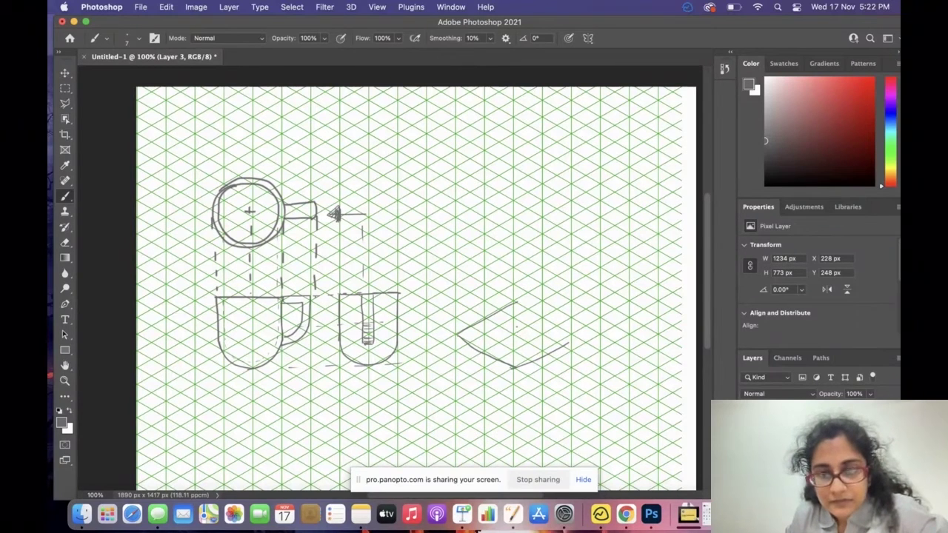
pyautogui.press('super+z')
pyautogui.press('super+z')
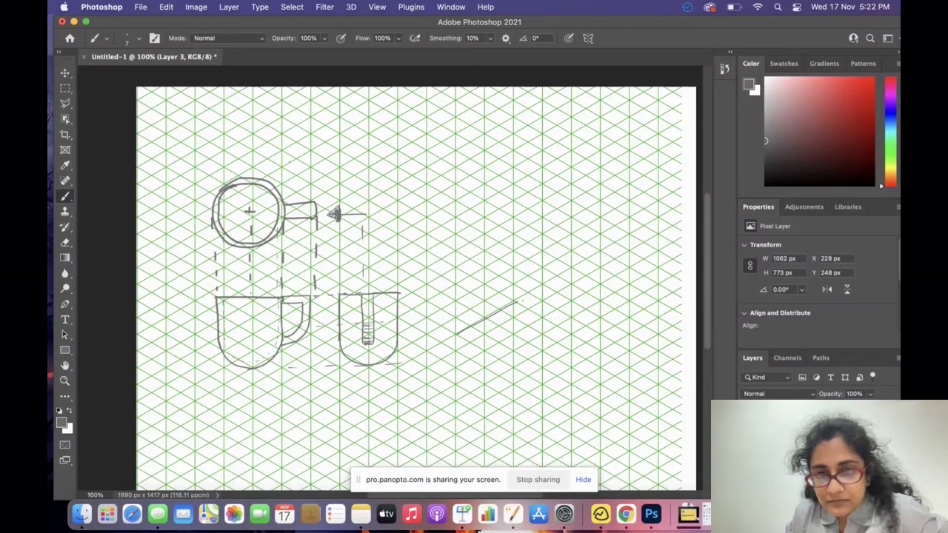
pyautogui.moveTo(521, 302); pyautogui.dragTo(566, 330)
pyautogui.moveTo(456, 335)
pyautogui.mouseDown()
pyautogui.moveTo(532, 357)
pyautogui.moveTo(574, 332)
pyautogui.mouseUp()
pyautogui.moveTo(456, 334); pyautogui.dragTo(519, 368)
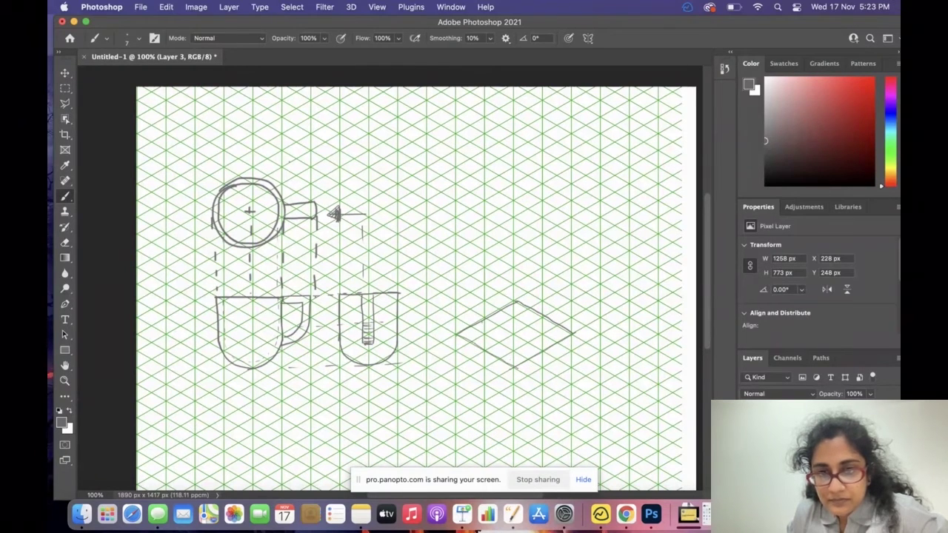
pyautogui.moveTo(459, 333)
pyautogui.mouseDown()
pyautogui.moveTo(523, 310)
pyautogui.moveTo(567, 334)
pyautogui.mouseUp()
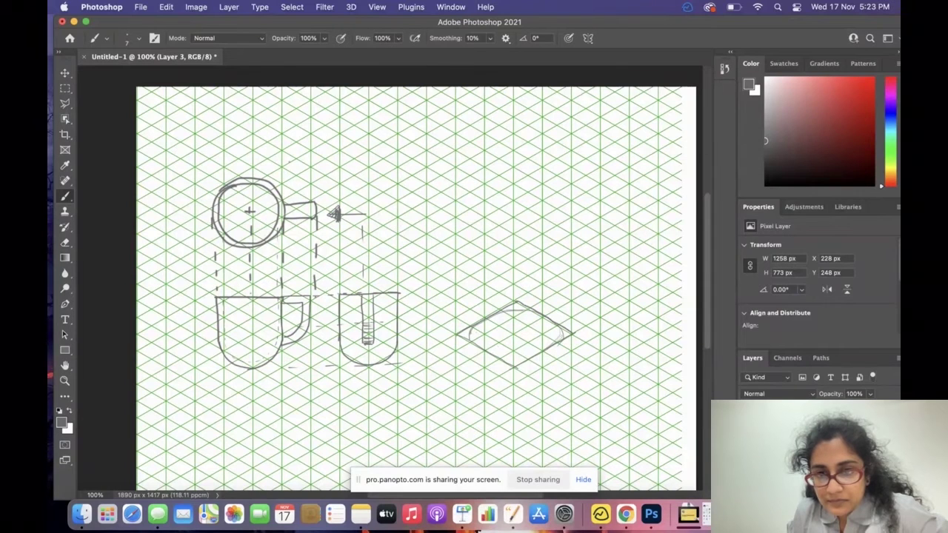
pyautogui.moveTo(471, 339); pyautogui.dragTo(509, 354)
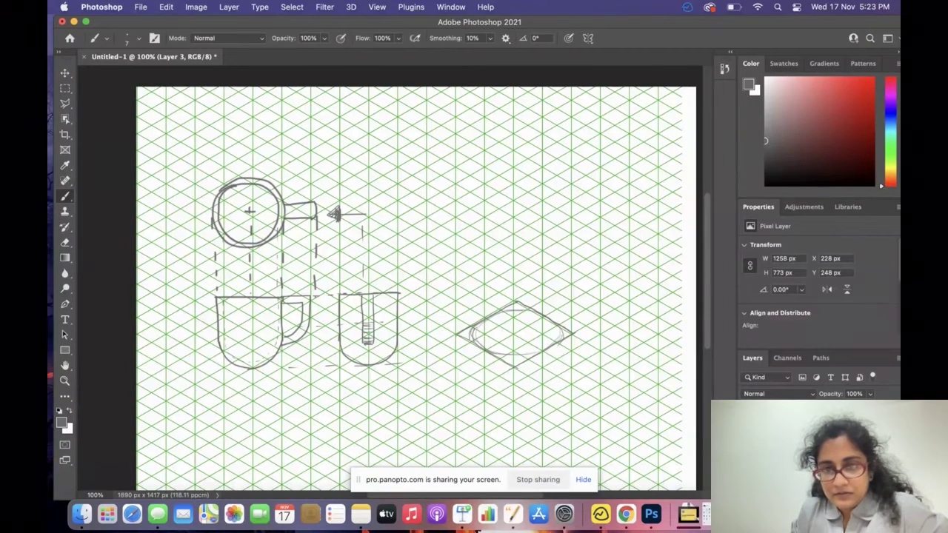
# Drop vertical sides from the rhombus corners and curve them into a rounded base.
pyautogui.moveTo(473, 343); pyautogui.dragTo(473, 373)
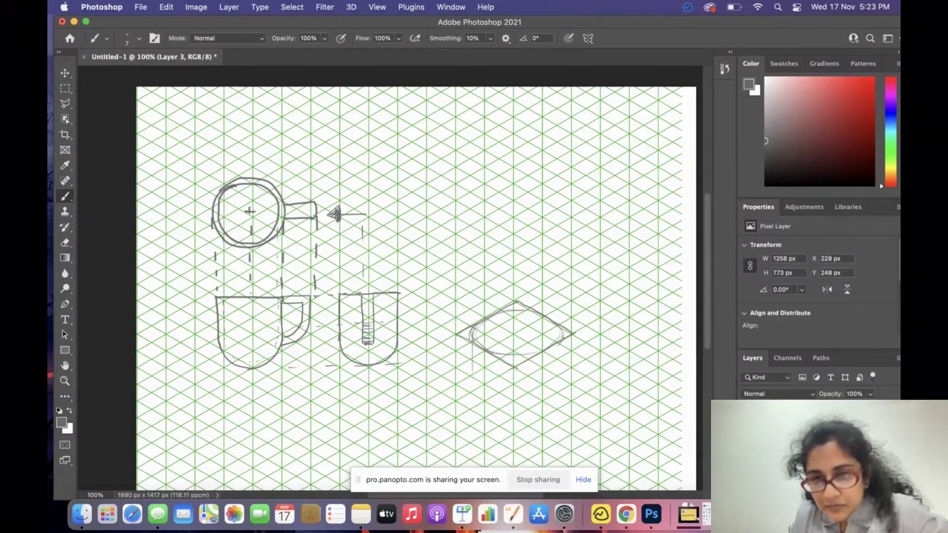
pyautogui.moveTo(562, 349); pyautogui.dragTo(562, 385)
pyautogui.moveTo(473, 373)
pyautogui.mouseDown()
pyautogui.moveTo(477, 403)
pyautogui.moveTo(505, 424)
pyautogui.mouseUp()
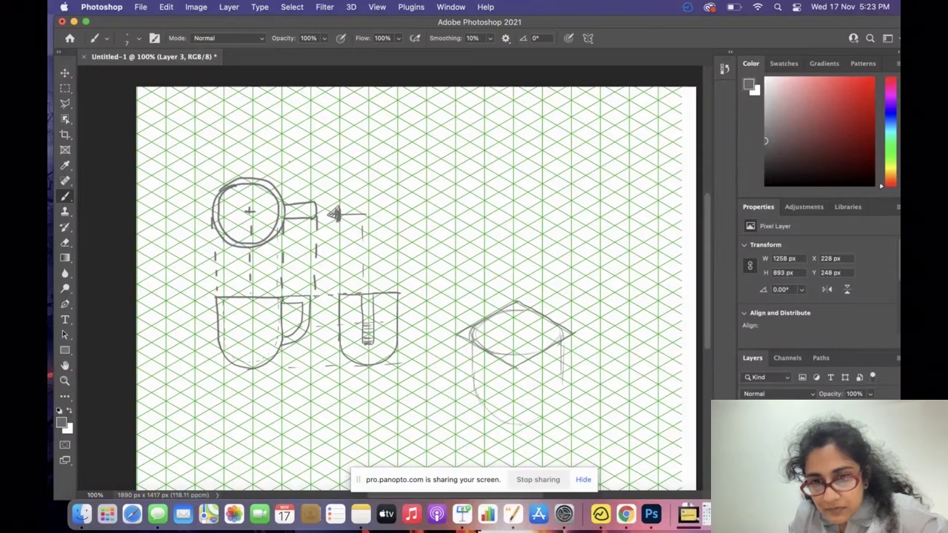
pyautogui.moveTo(555, 399); pyautogui.dragTo(544, 413)
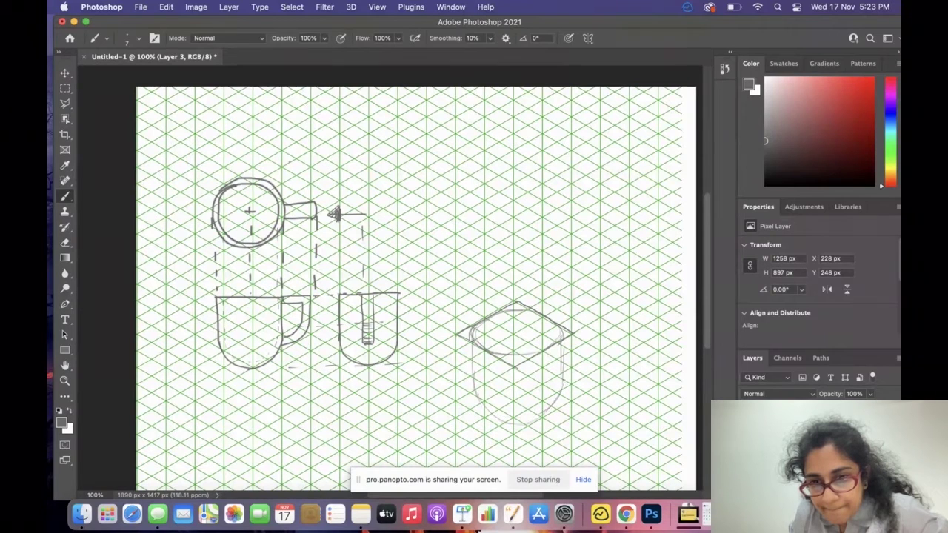
pyautogui.moveTo(563, 379)
pyautogui.mouseDown()
pyautogui.moveTo(540, 418)
pyautogui.moveTo(511, 426)
pyautogui.mouseUp()
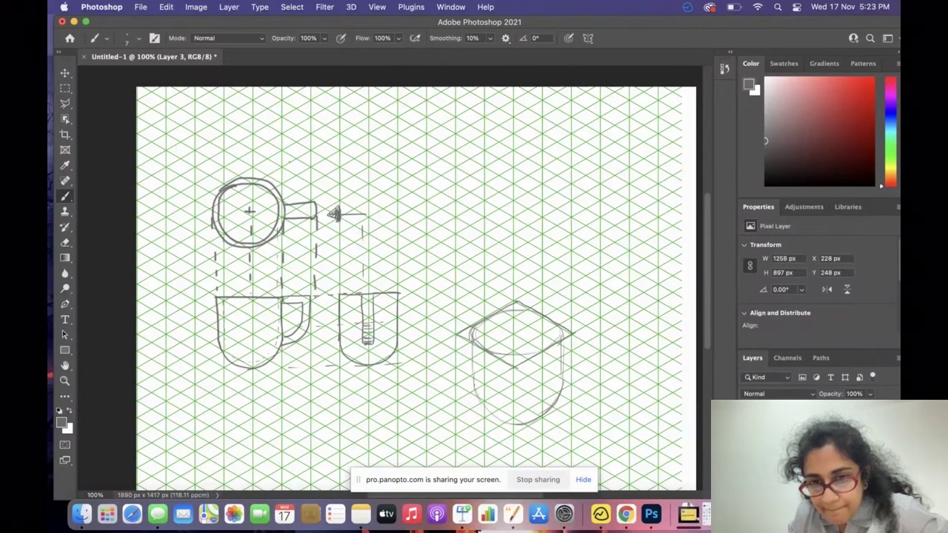
pyautogui.moveTo(471, 342)
pyautogui.mouseDown()
pyautogui.moveTo(475, 393)
pyautogui.moveTo(517, 427)
pyautogui.mouseUp()
# Undo the stray left-side stroke and brush a curved handle down the cup's right side.
pyautogui.press('super+z')
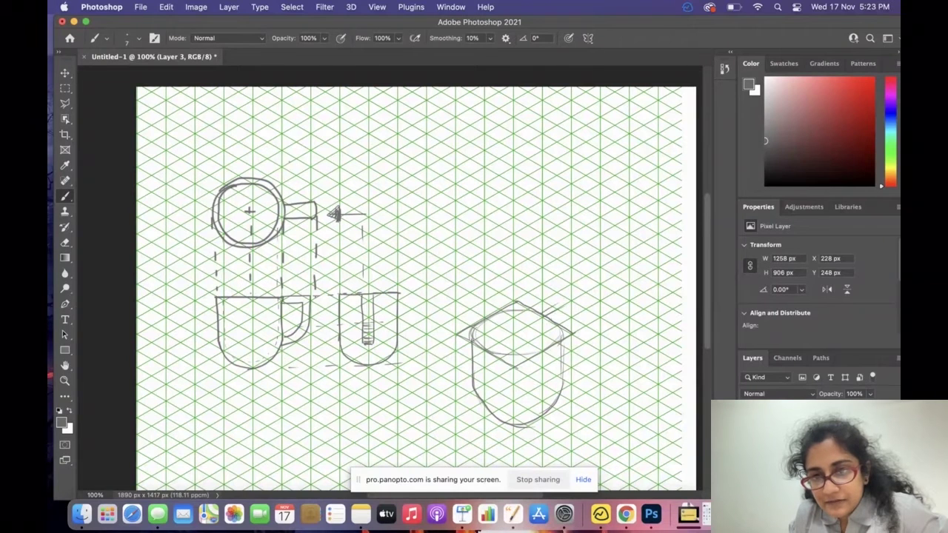
pyautogui.moveTo(550, 320)
pyautogui.mouseDown()
pyautogui.moveTo(585, 299)
pyautogui.moveTo(569, 297)
pyautogui.mouseUp()
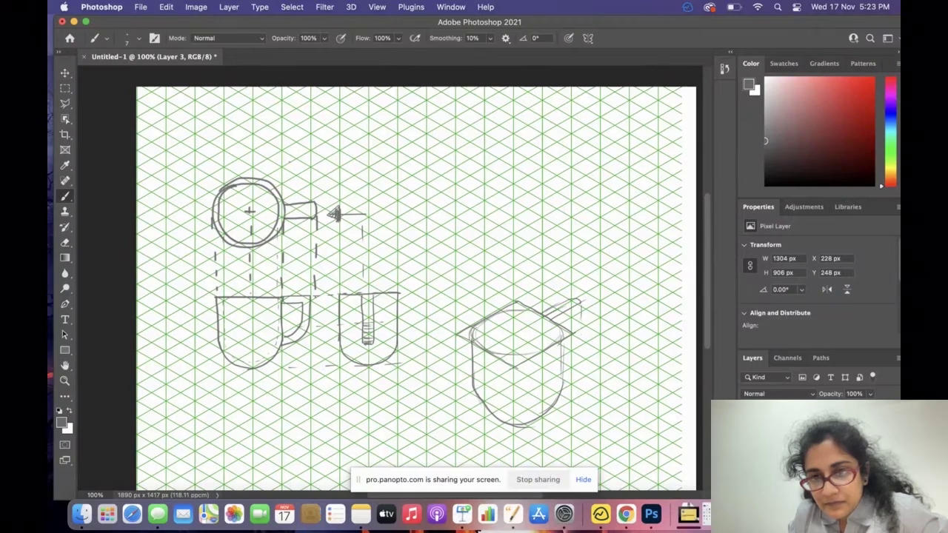
pyautogui.moveTo(582, 316)
pyautogui.mouseDown()
pyautogui.moveTo(578, 356)
pyautogui.moveTo(555, 374)
pyautogui.mouseUp()
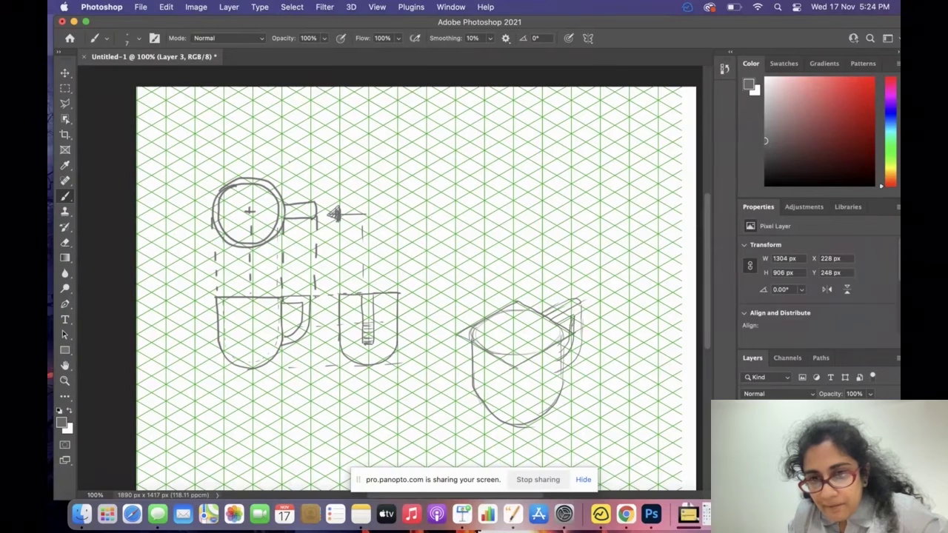
pyautogui.moveTo(567, 342); pyautogui.dragTo(565, 379)
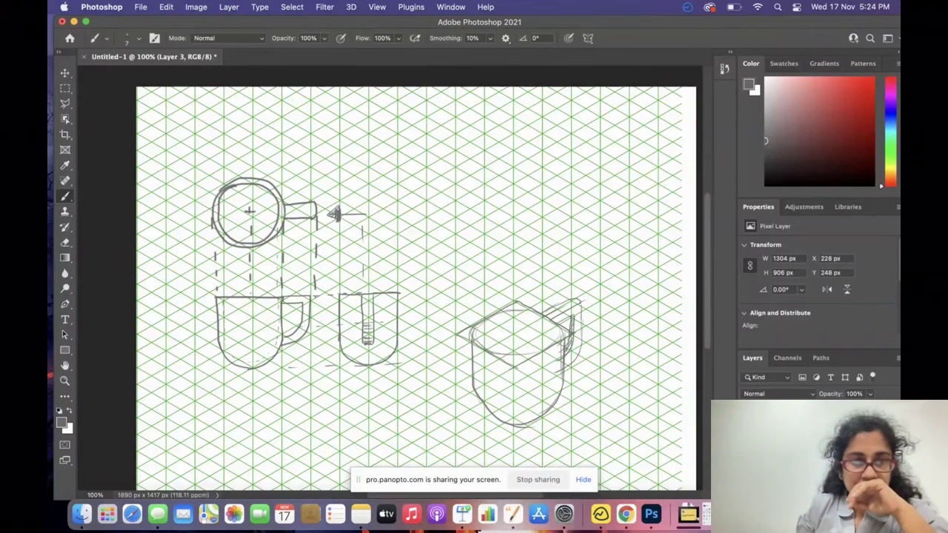
# Erase stray marks around the handle and redraw the front arc of the rim ellipse.
pyautogui.click(64, 242)
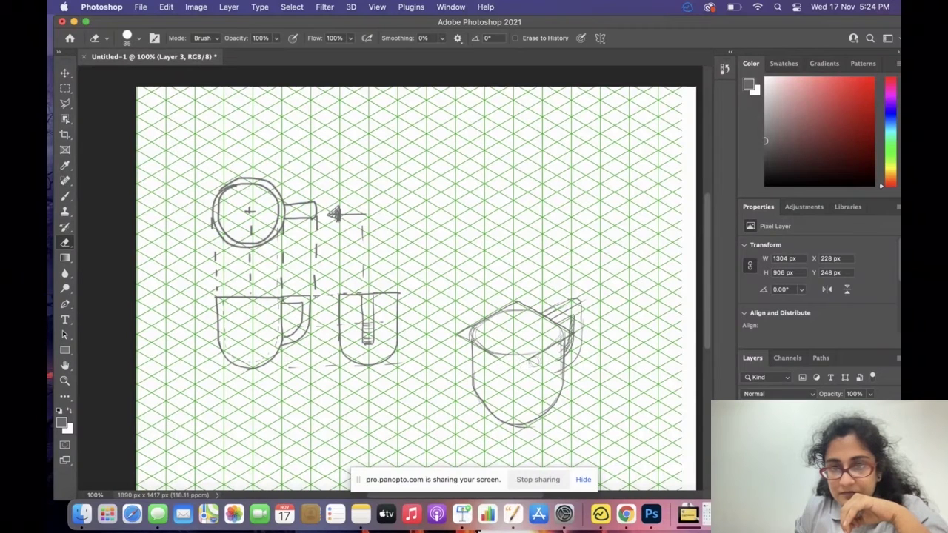
pyautogui.moveTo(551, 369)
pyautogui.mouseDown()
pyautogui.moveTo(552, 359)
pyautogui.moveTo(558, 379)
pyautogui.mouseUp()
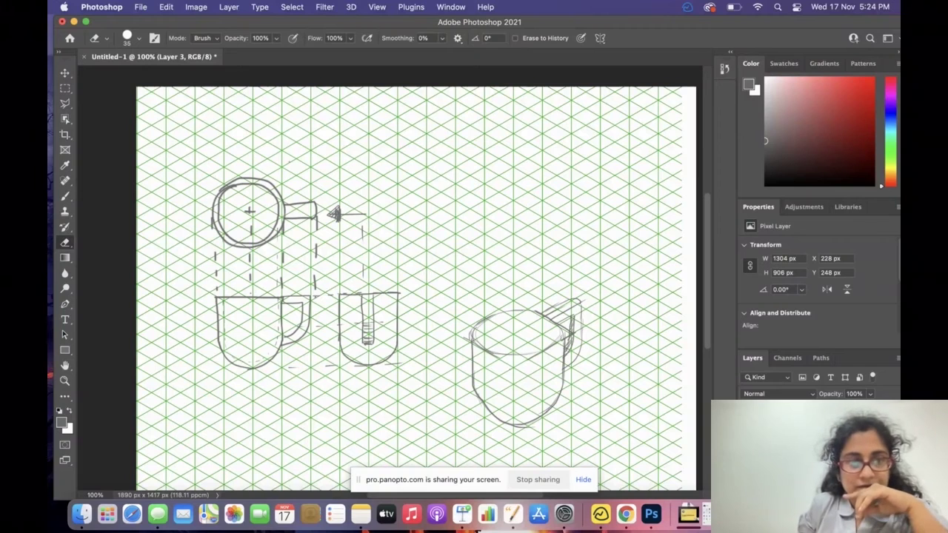
pyautogui.click(65, 197)
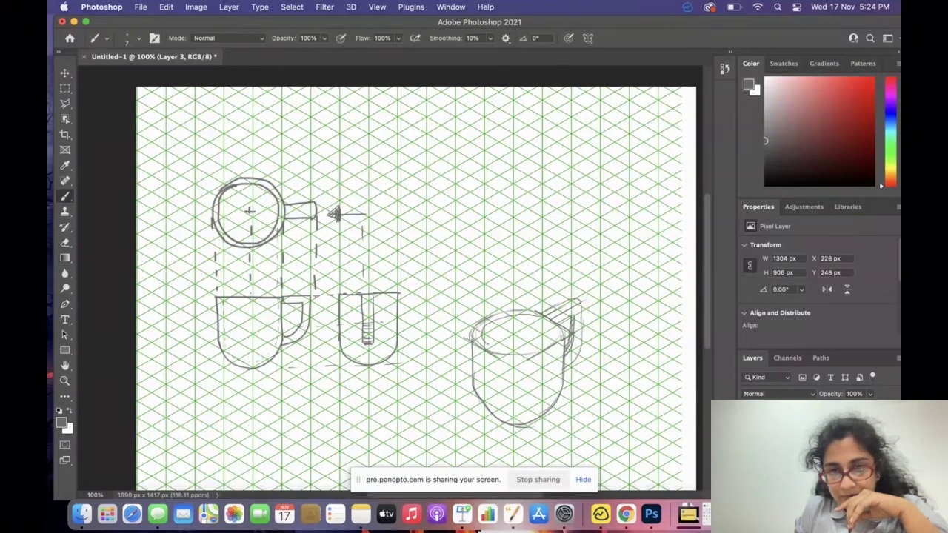
pyautogui.moveTo(494, 350)
pyautogui.mouseDown()
pyautogui.moveTo(549, 344)
pyautogui.moveTo(555, 337)
pyautogui.moveTo(538, 317)
pyautogui.moveTo(552, 344)
pyautogui.mouseUp()
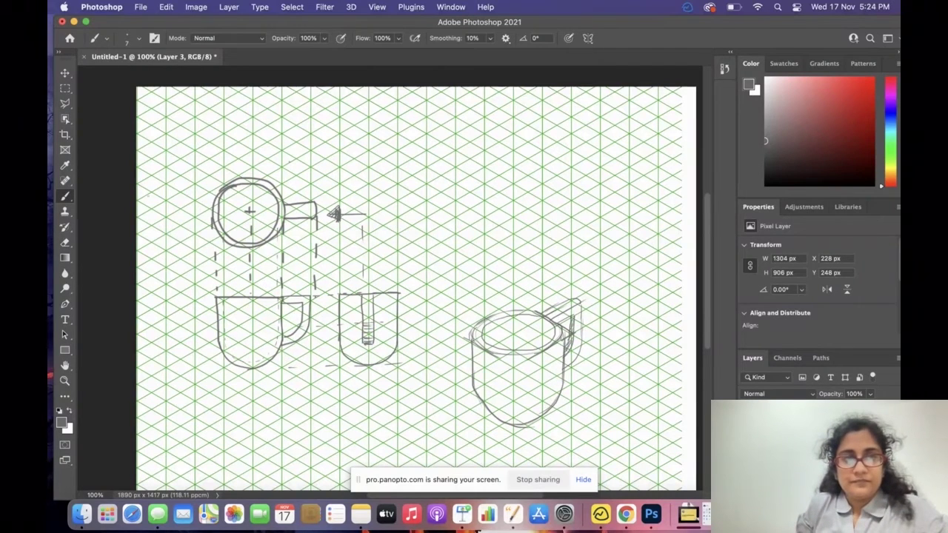
pyautogui.click(65, 242)
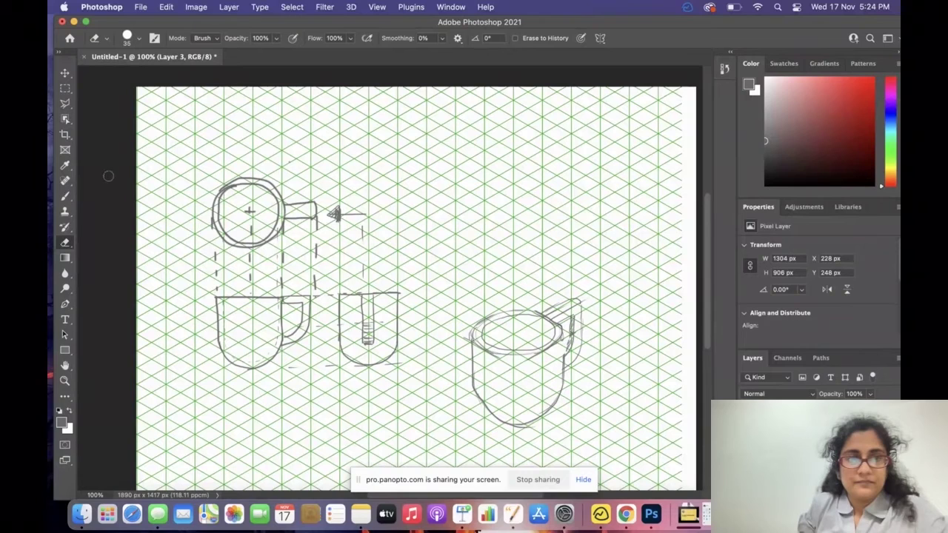
pyautogui.click(64, 196)
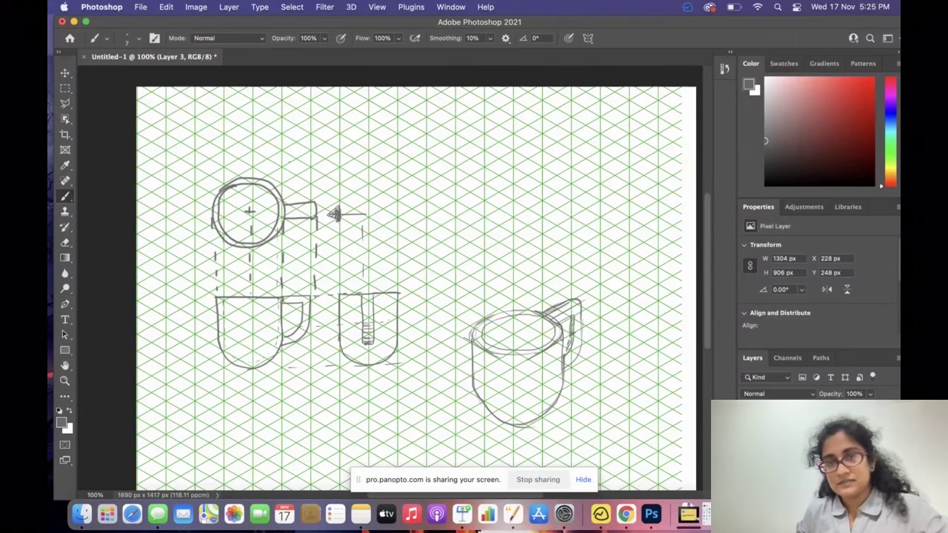
# Add the inner rim line, hide the isometric grid with Cmd+', and draw two diagonal lines across the cup.
pyautogui.moveTo(489, 327)
pyautogui.mouseDown()
pyautogui.moveTo(483, 343)
pyautogui.moveTo(493, 342)
pyautogui.mouseUp()
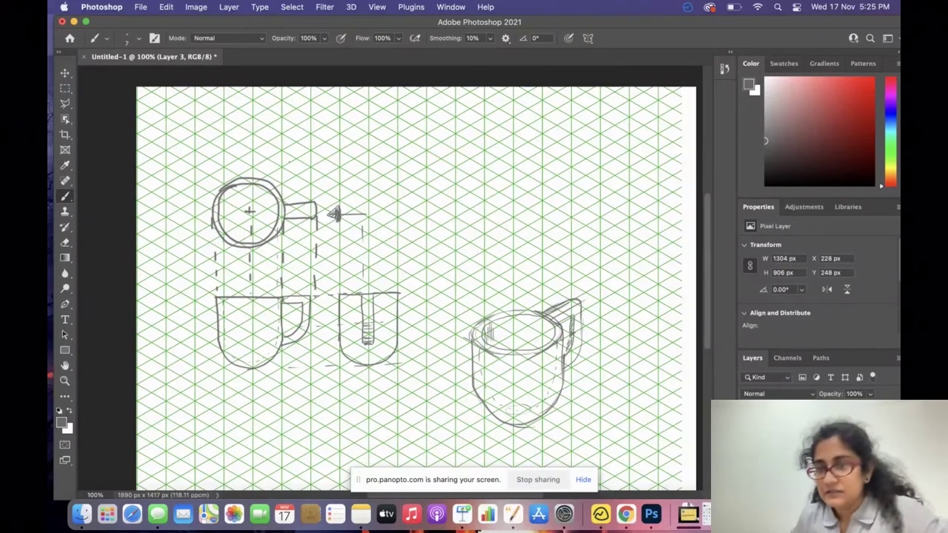
pyautogui.press('super+apostrophe')
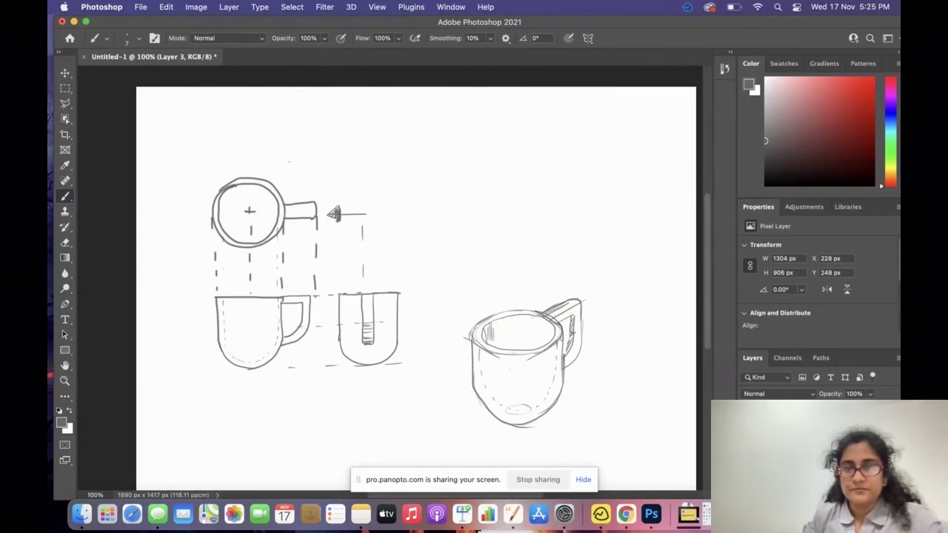
pyautogui.moveTo(436, 371); pyautogui.dragTo(585, 294)
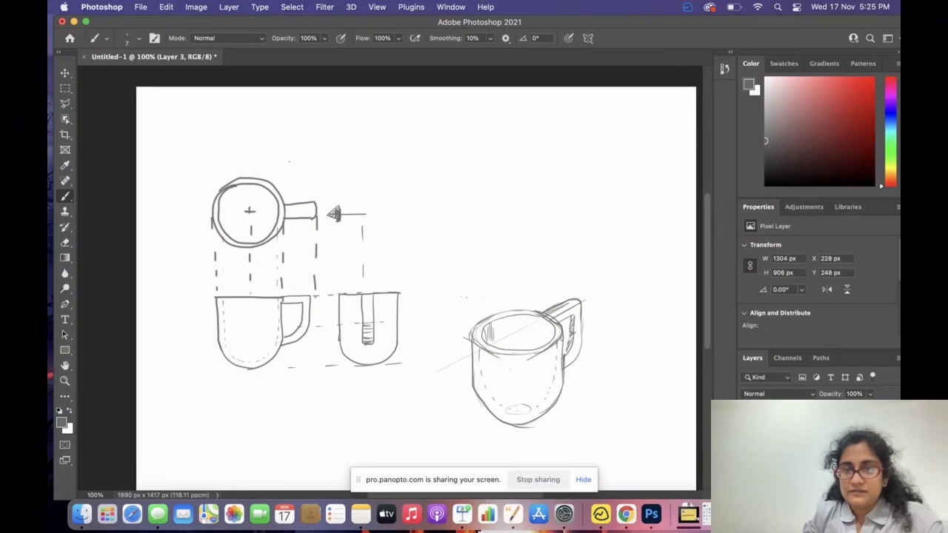
pyautogui.moveTo(460, 297); pyautogui.dragTo(533, 348)
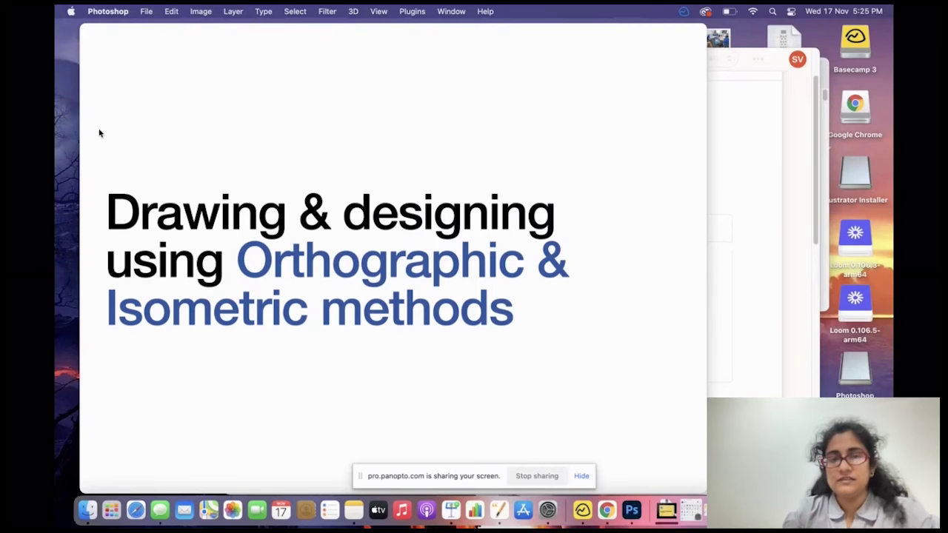
# Bring Keynote forward and advance to the orthographic views slide with the stepped block.
pyautogui.click(545, 340)
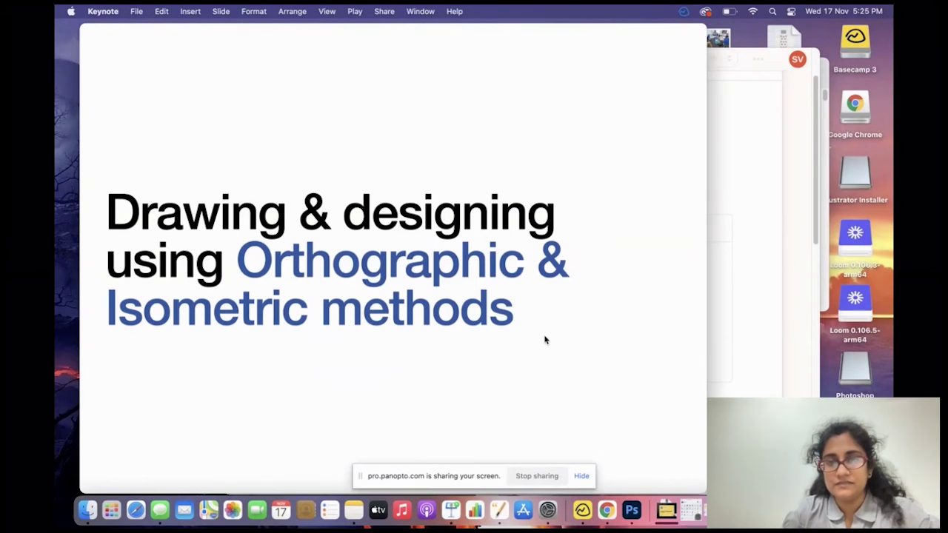
pyautogui.click(544, 340)
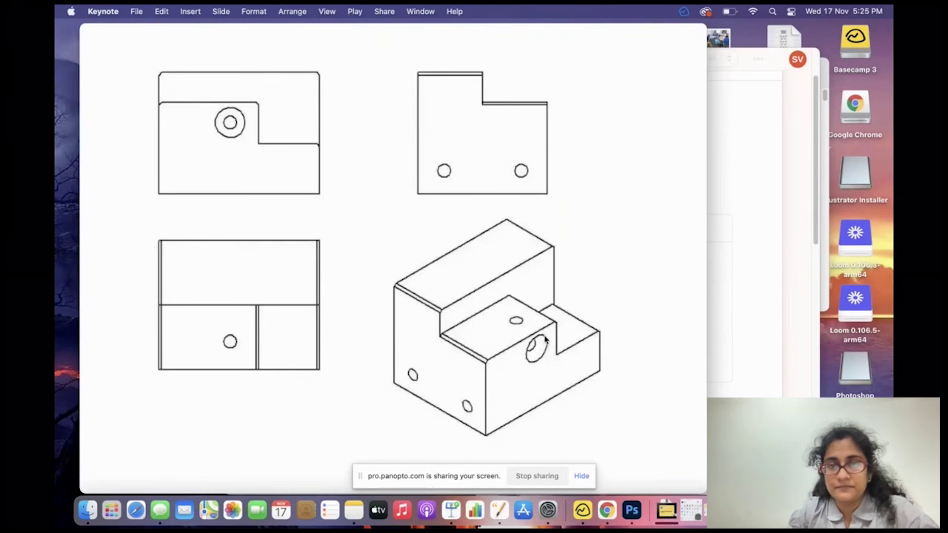
# Advance past the Isometric grid slide to the yellow spaces, maps and directions question.
pyautogui.press('Right')
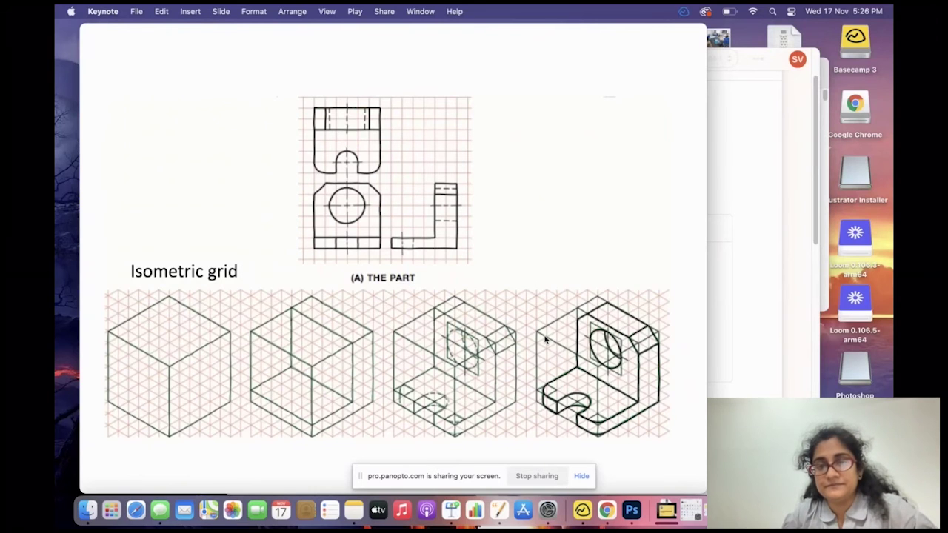
pyautogui.press('Right')
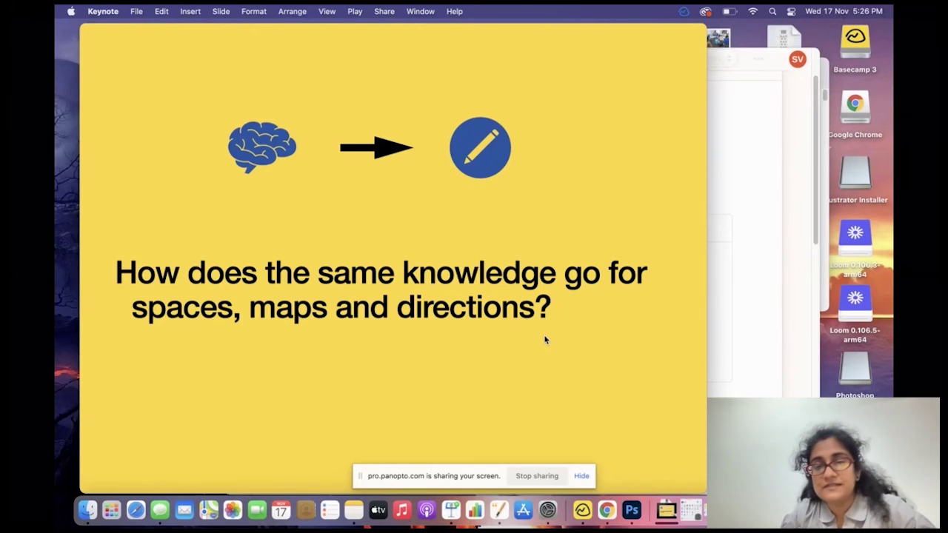
# Step through the Visualizing spaces and exploded house slides to the exploded cube prompt.
pyautogui.press('Right')
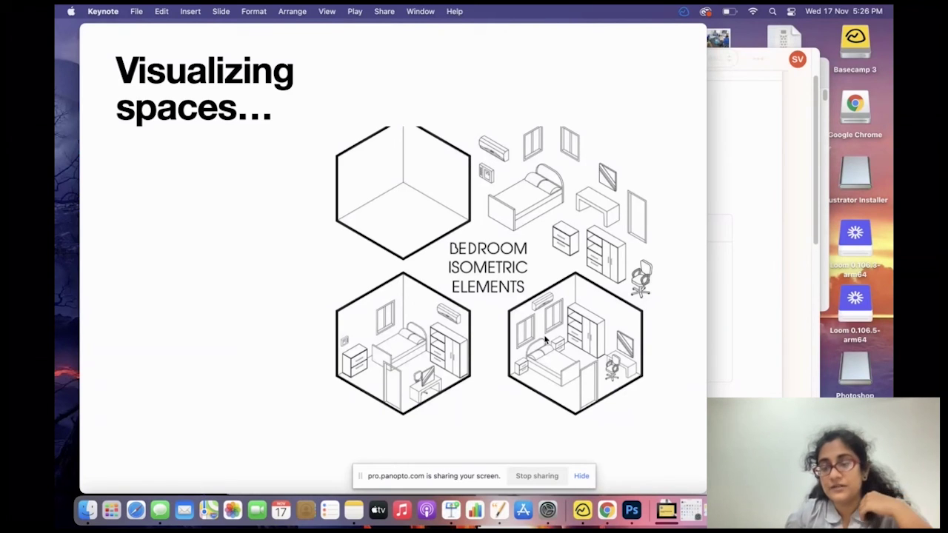
pyautogui.press('Right')
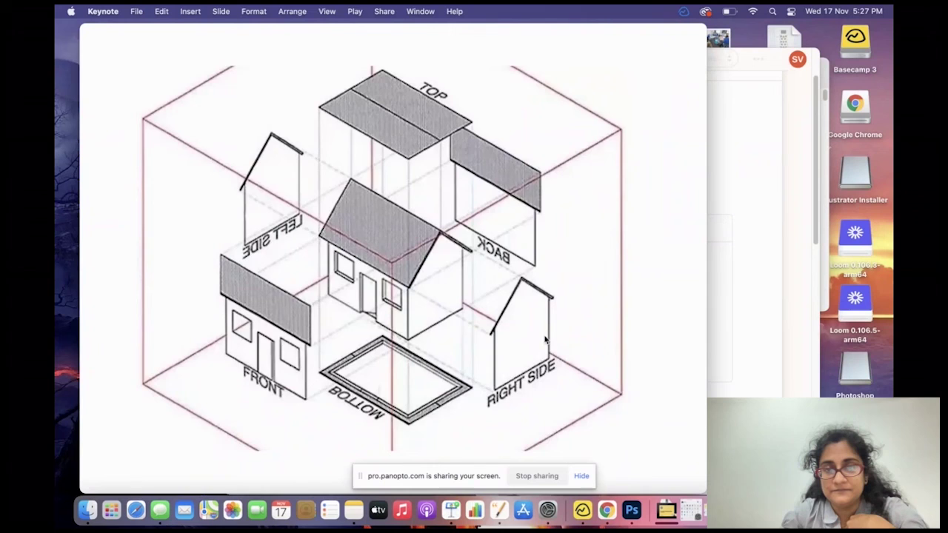
pyautogui.press('Right')
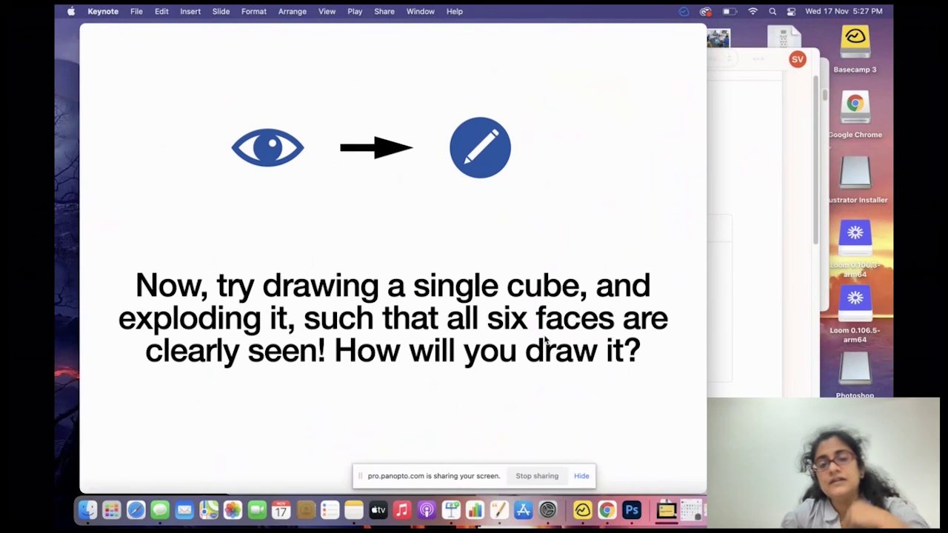